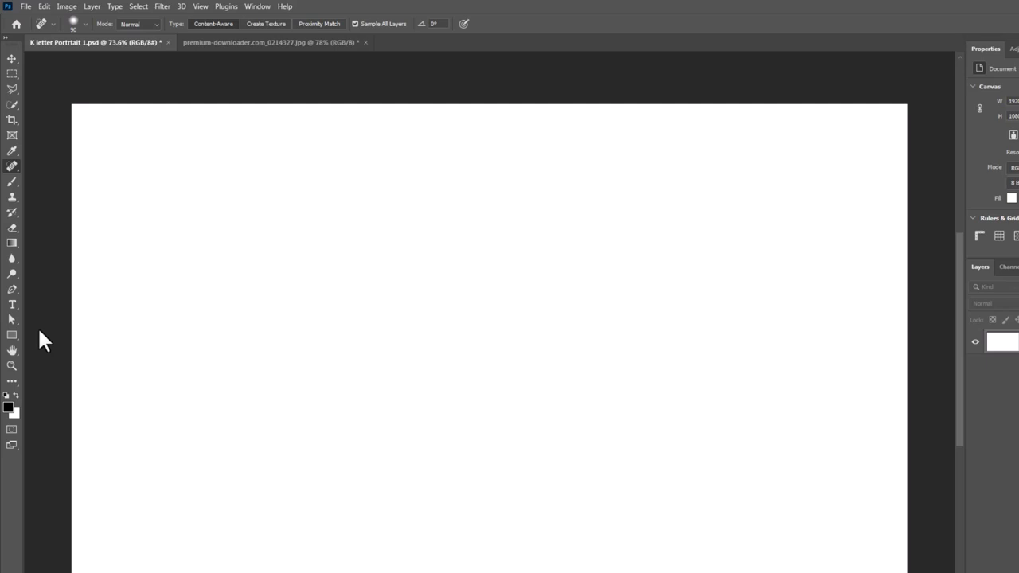
Set the Type tool to Bell MT Bold 163 pt and place a text cursor on the canvas.
left_click(11, 275)
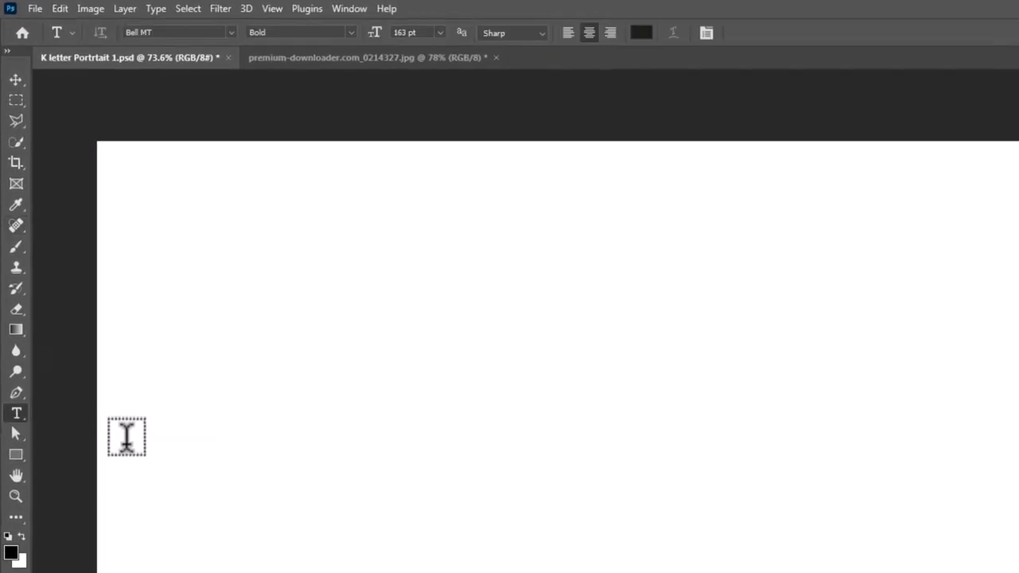
left_click(138, 33)
left_click_drag(138, 32, 167, 32)
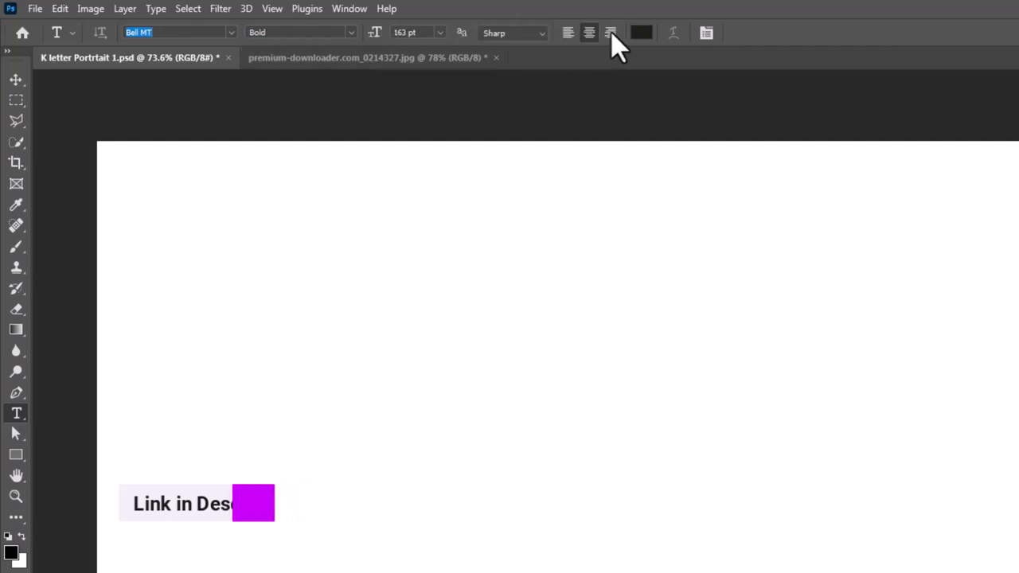
left_click(642, 33)
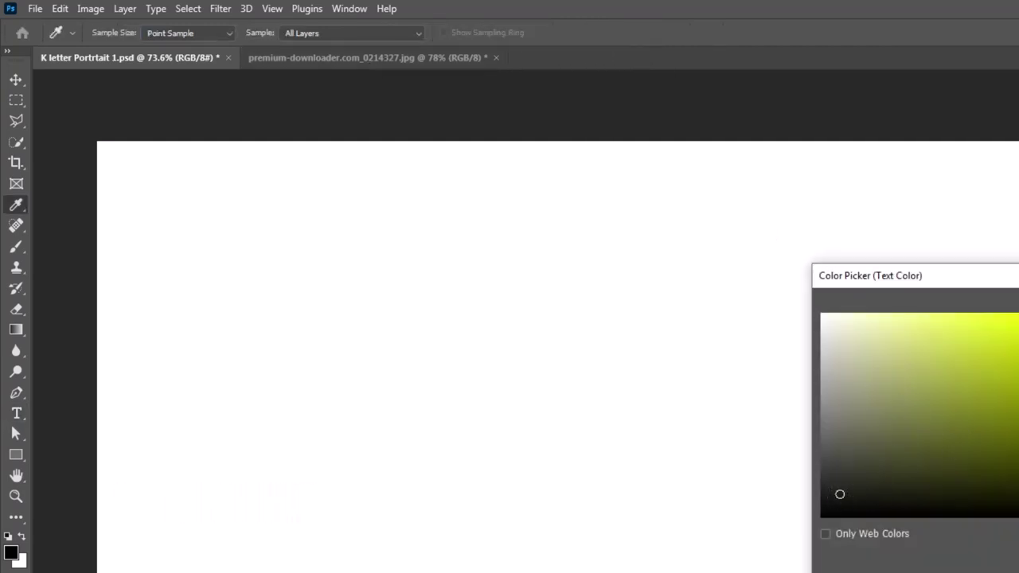
key("Return")
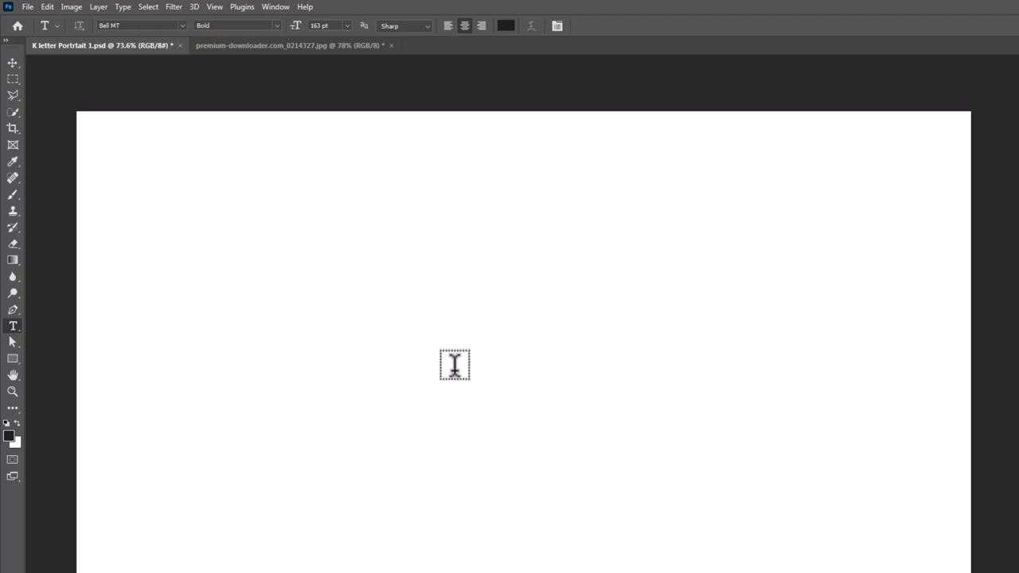
left_click(268, 253)
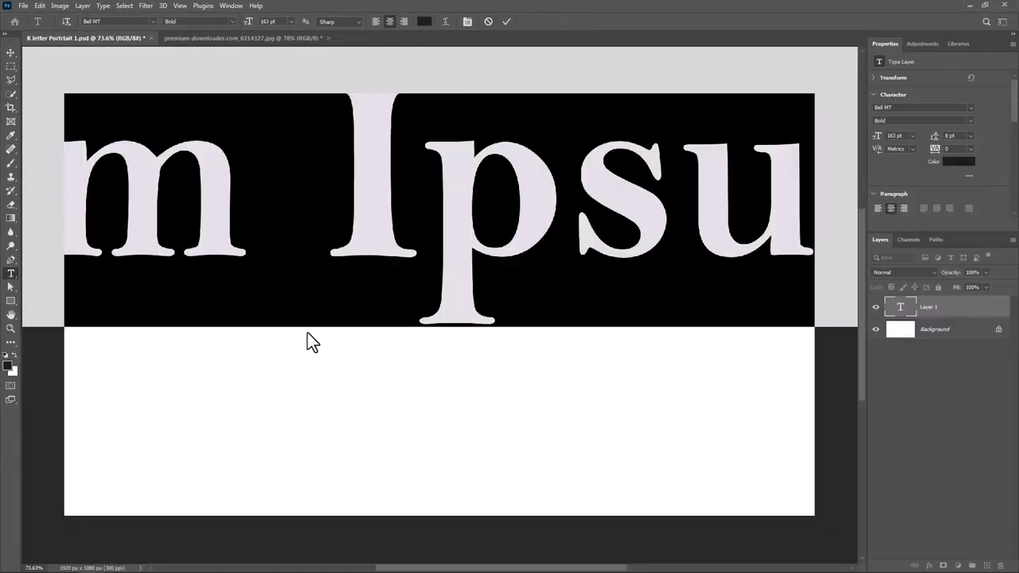
Type and commit K, centre it vertically and horizontally, then switch to the warrior photo.
type("K")
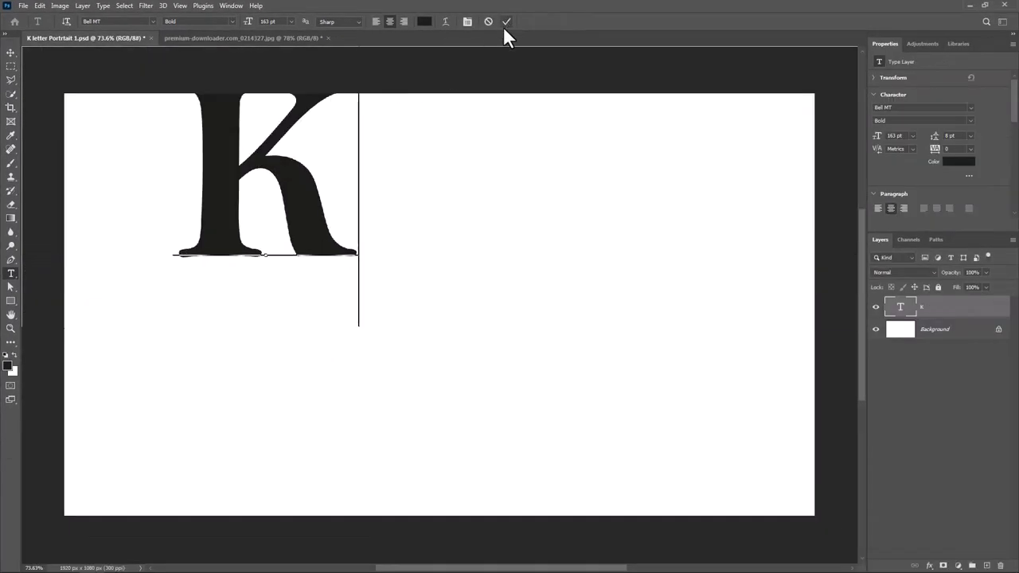
left_click(506, 22)
left_click(10, 52)
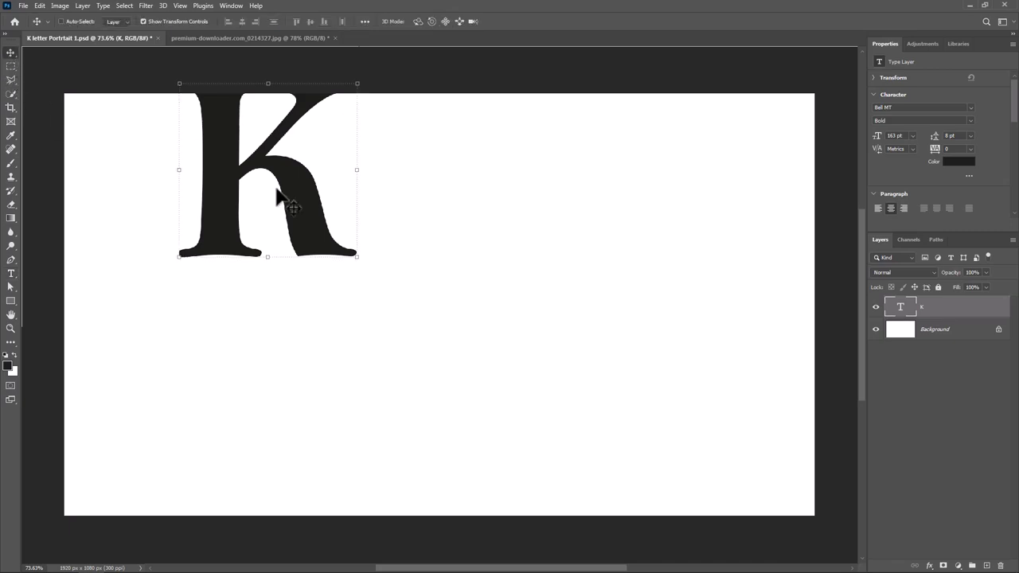
key("ctrl+a")
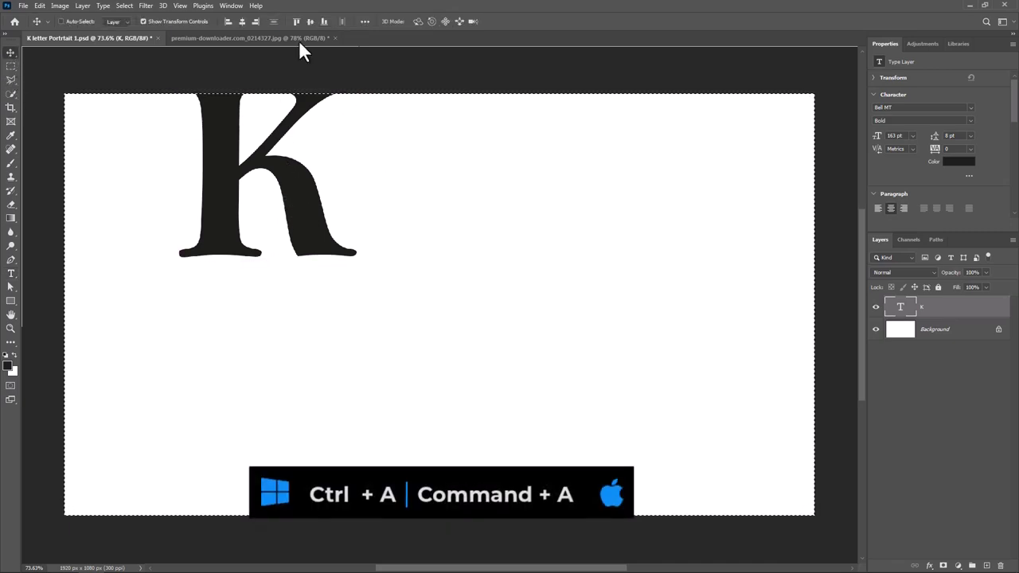
left_click(307, 21)
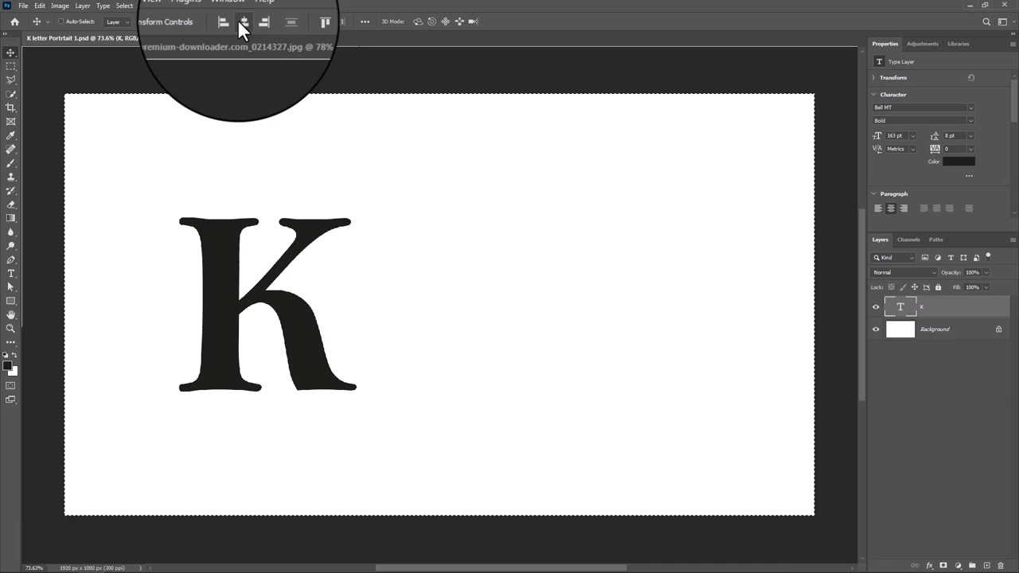
left_click(238, 21)
key("ctrl+d")
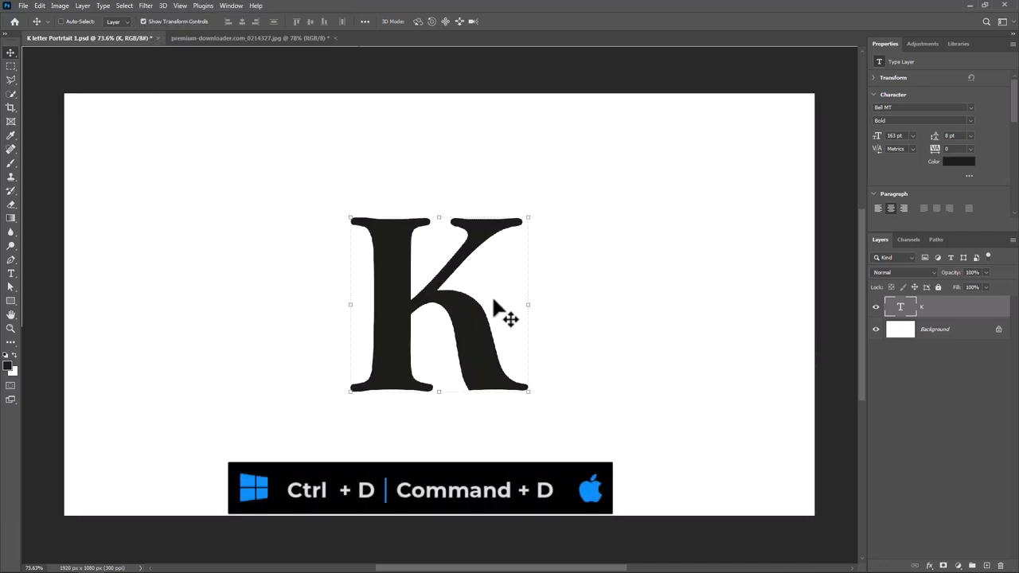
left_click(264, 38)
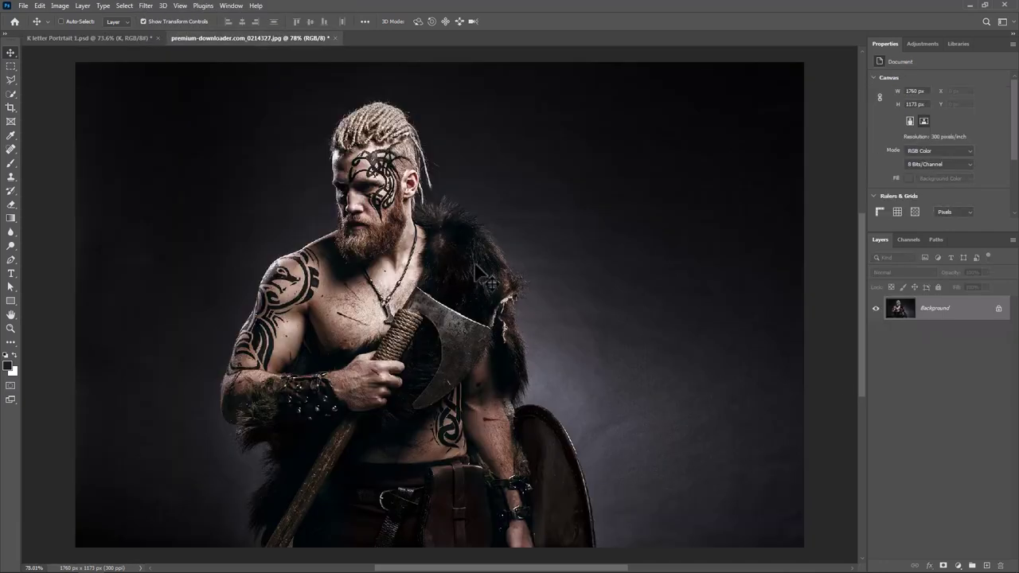
Mask the warrior out using Select Subject and convert the layer into a smart object named Model.
left_click(125, 6)
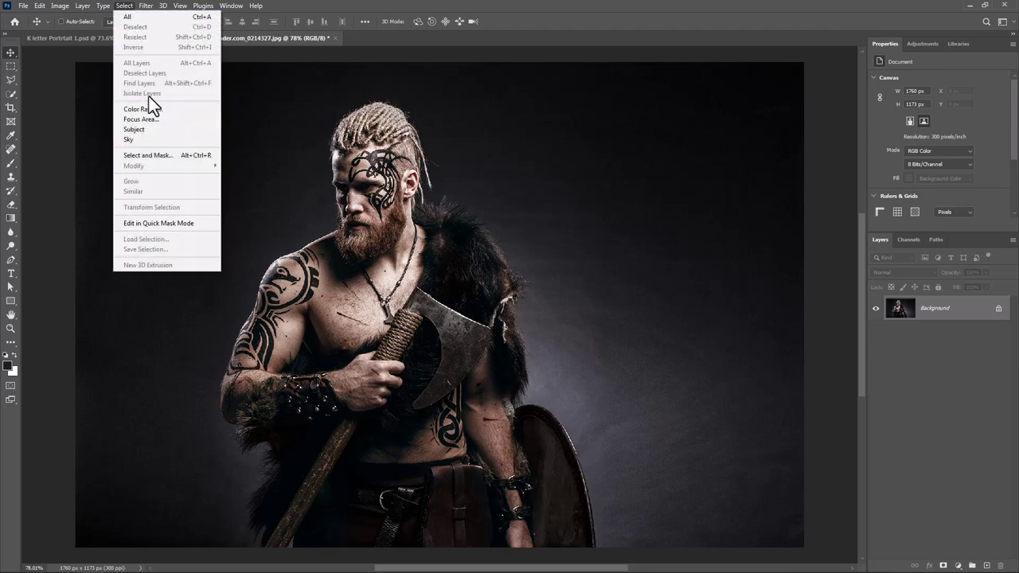
left_click(157, 130)
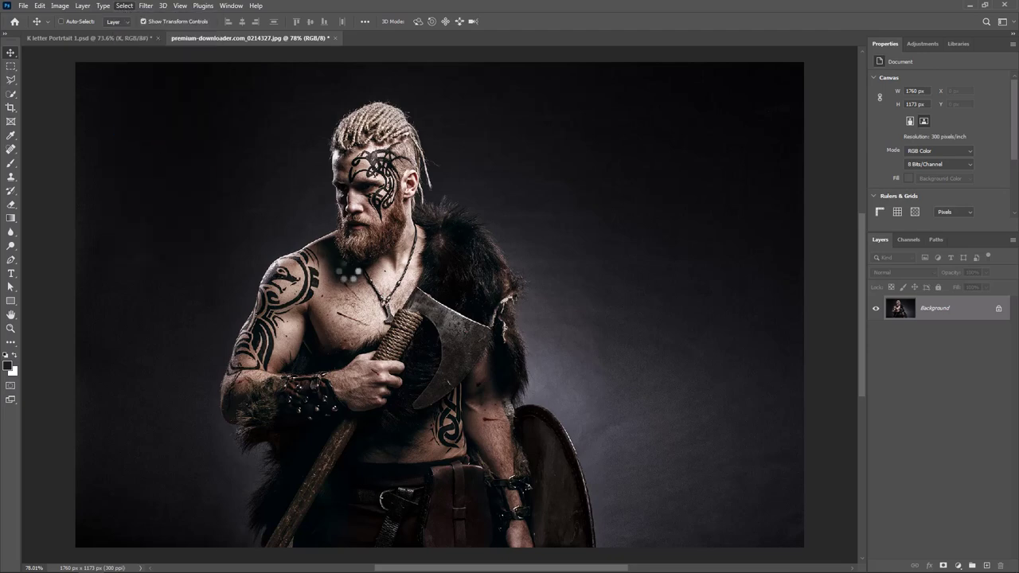
left_click(941, 566)
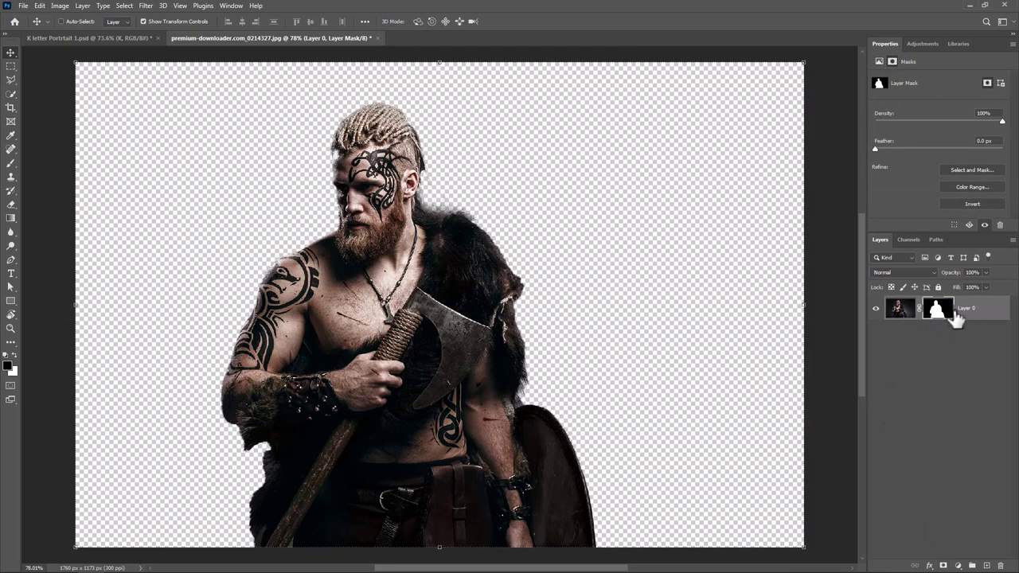
right_click(977, 319)
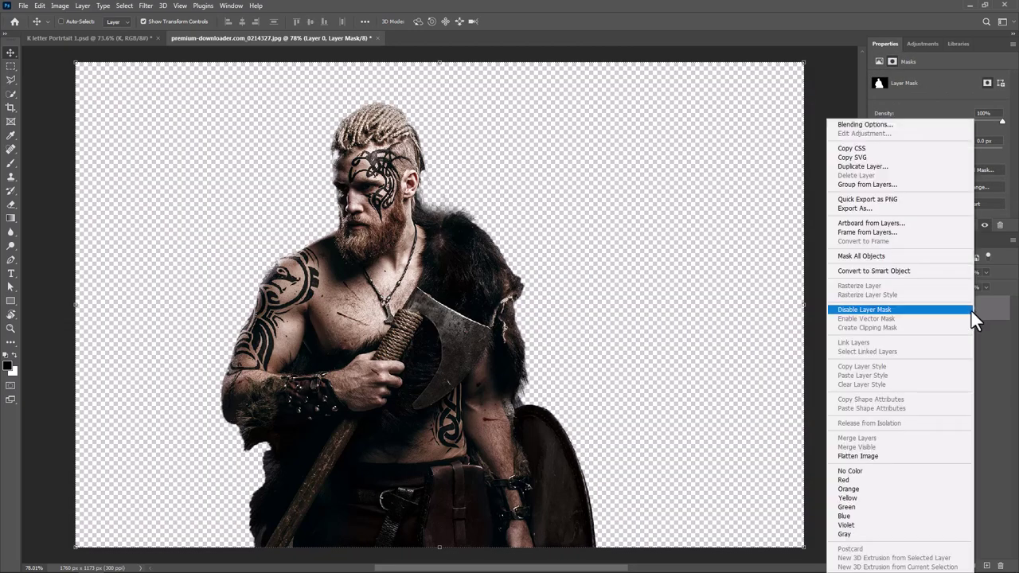
left_click(867, 270)
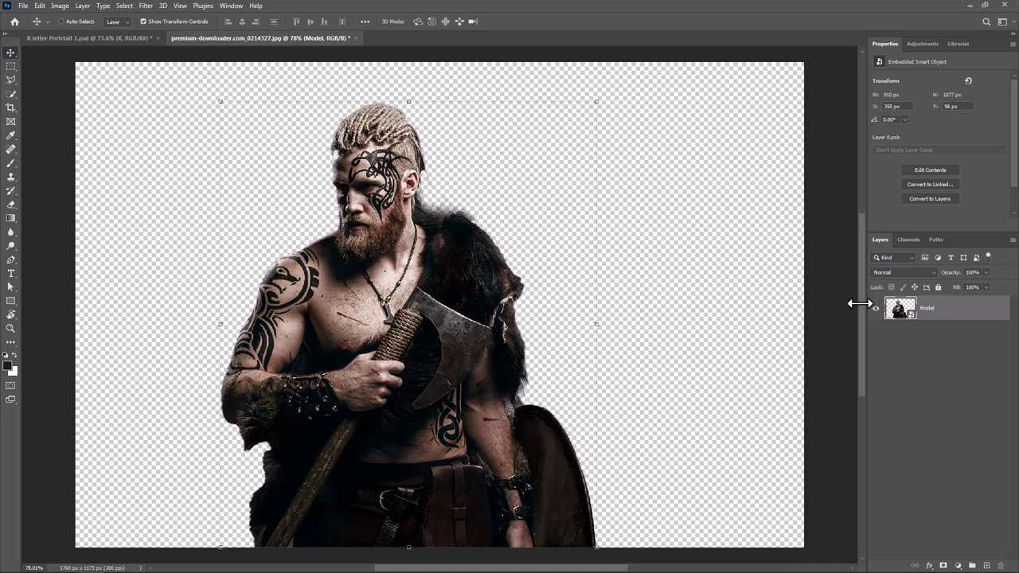
Drag the cut-out warrior layer into the K letter document.
left_click_drag(447, 280, 219, 36)
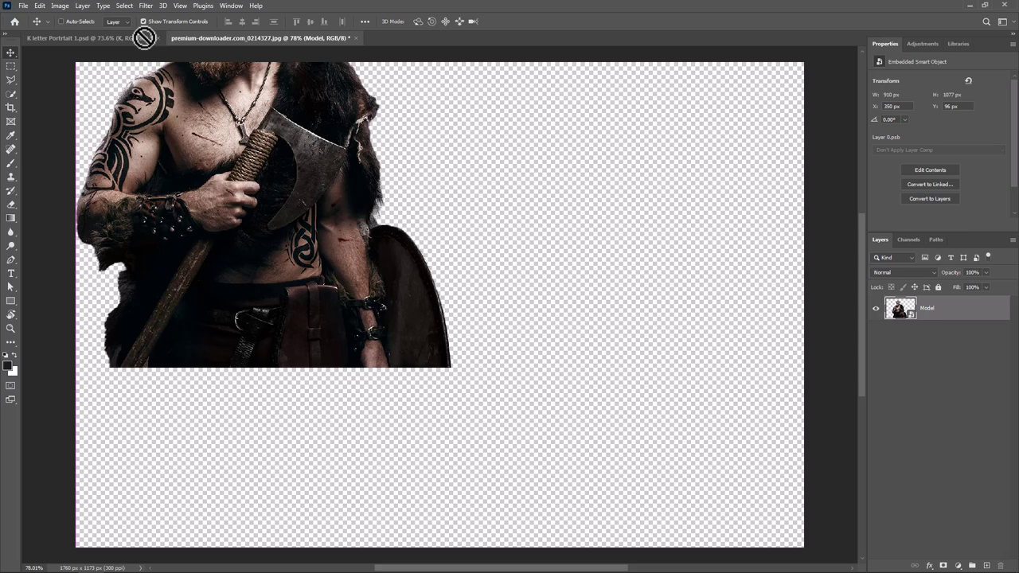
left_click_drag(144, 37, 223, 80)
left_click_drag(439, 293, 452, 293)
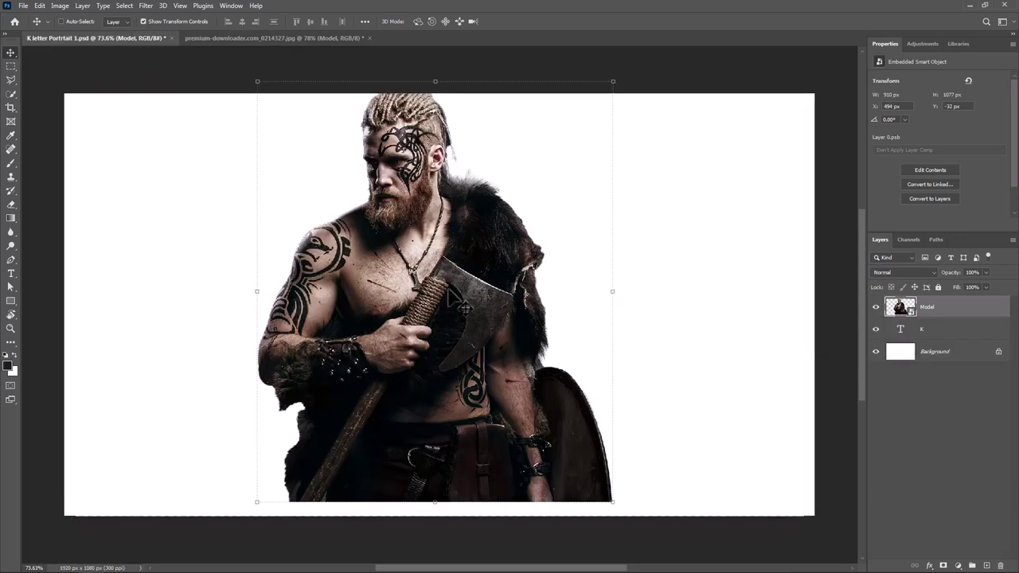
Scale down, flip horizontally and position the warrior over the K, restoring 100% opacity.
key("ctrl+t")
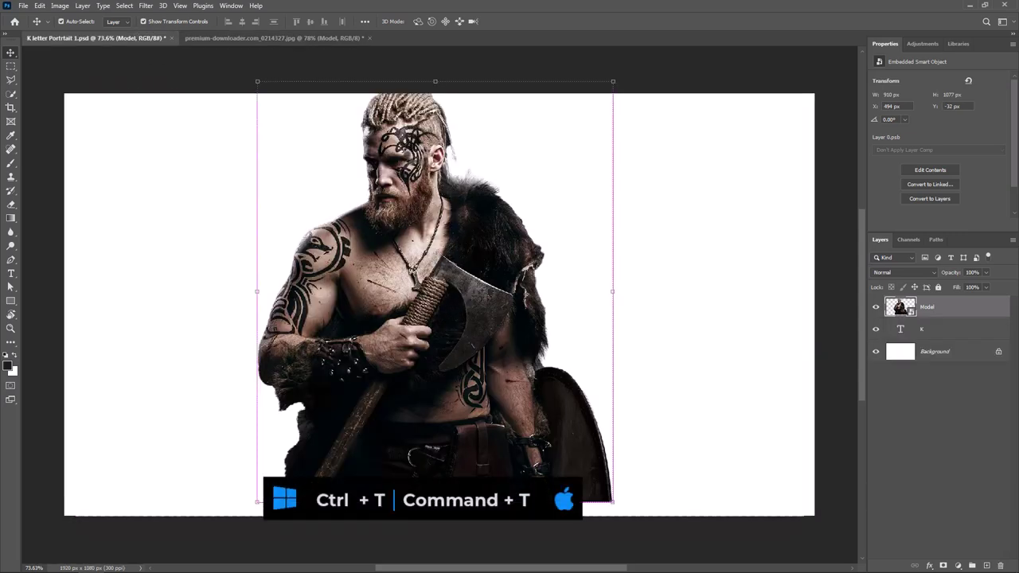
left_click_drag(434, 81, 434, 300)
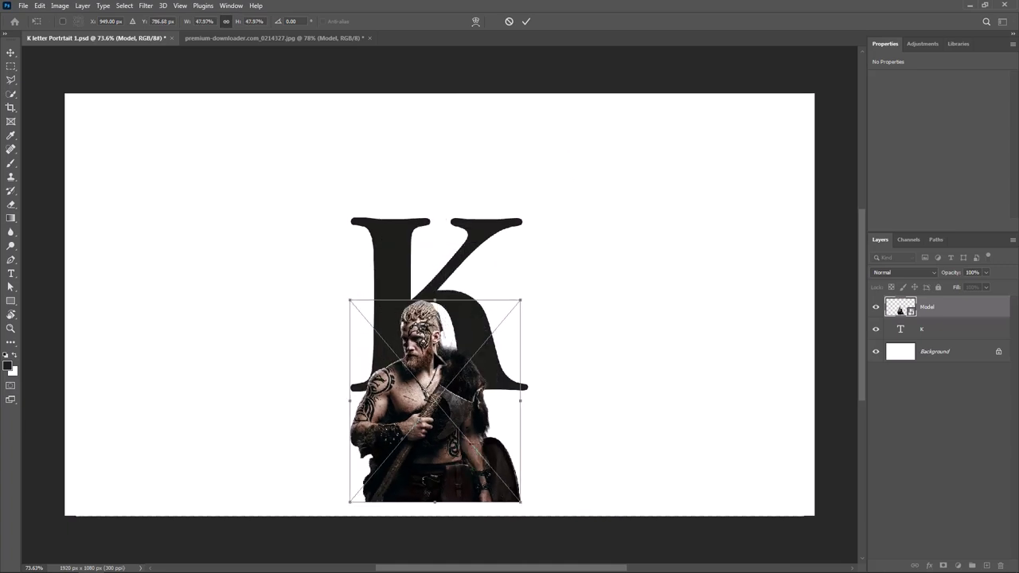
left_click_drag(435, 360, 421, 249)
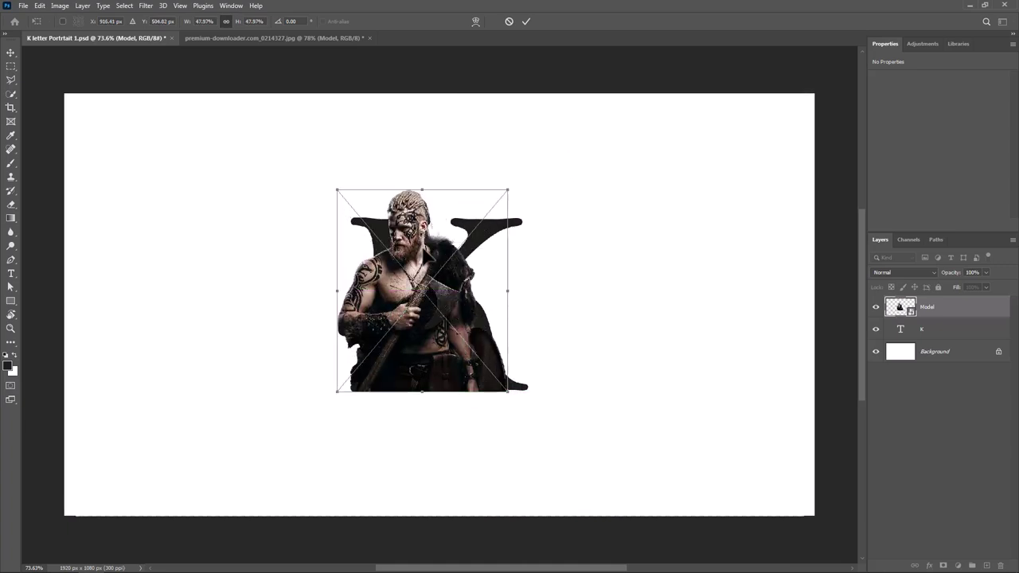
left_click_drag(951, 272, 935, 272)
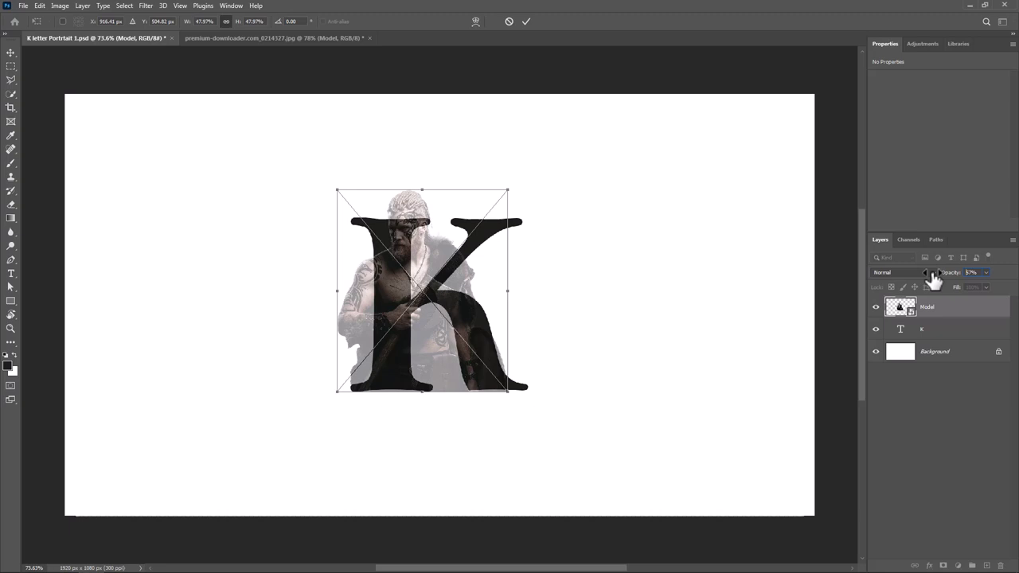
right_click(438, 293)
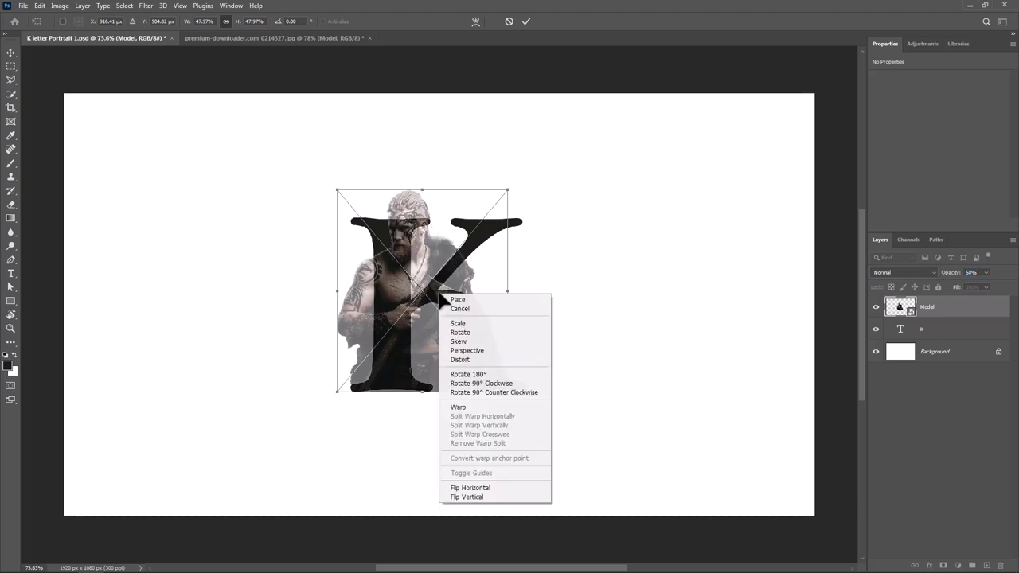
left_click(469, 488)
left_click_drag(422, 190, 422, 217)
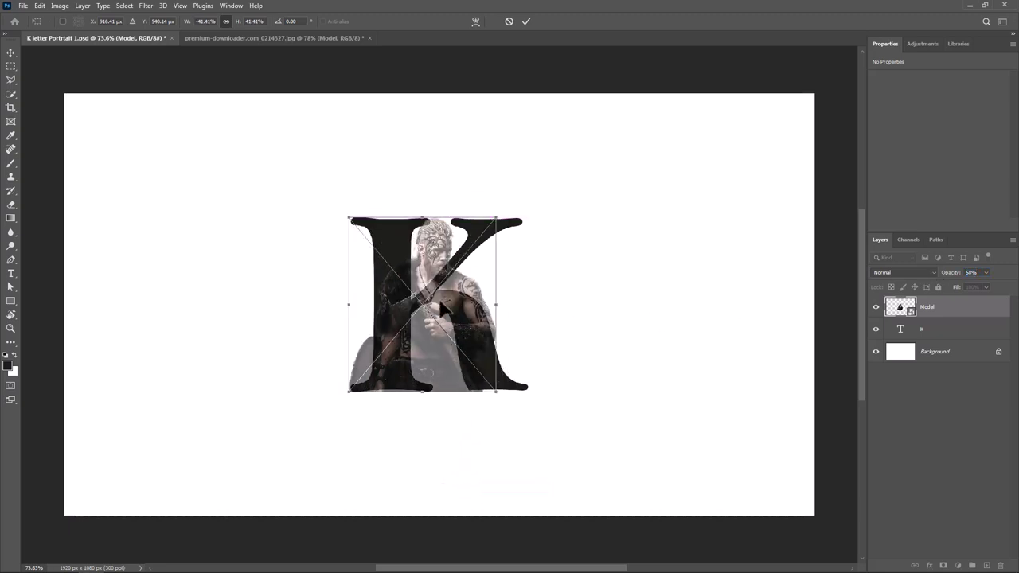
left_click_drag(440, 299, 415, 308)
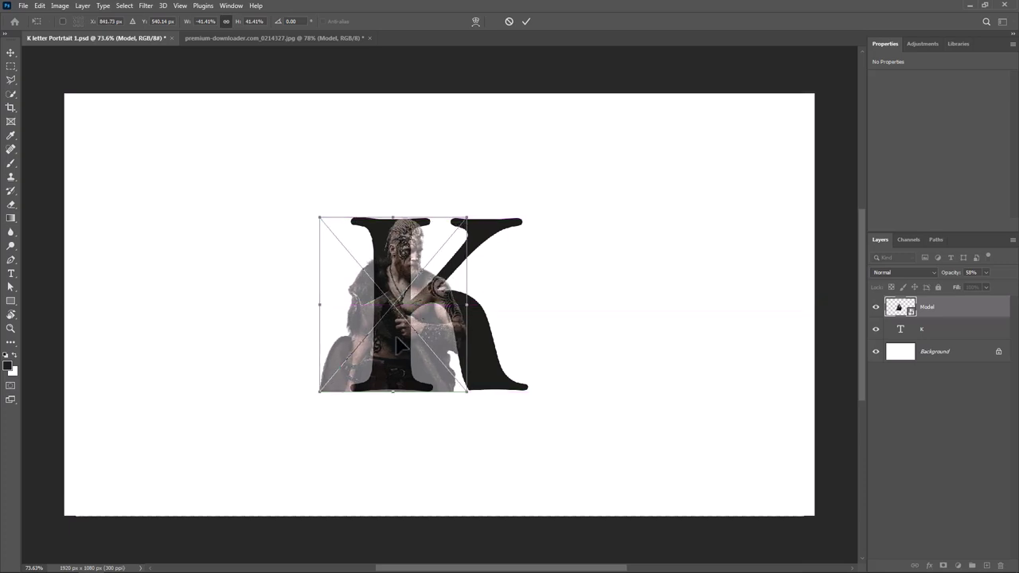
left_click_drag(400, 344, 399, 346)
left_click(525, 21)
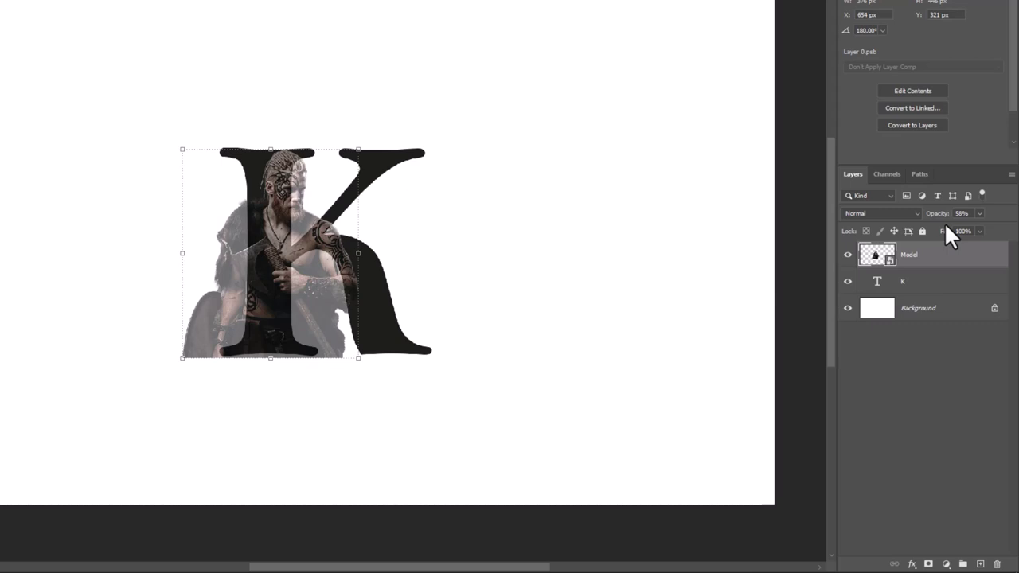
left_click_drag(950, 272, 1008, 276)
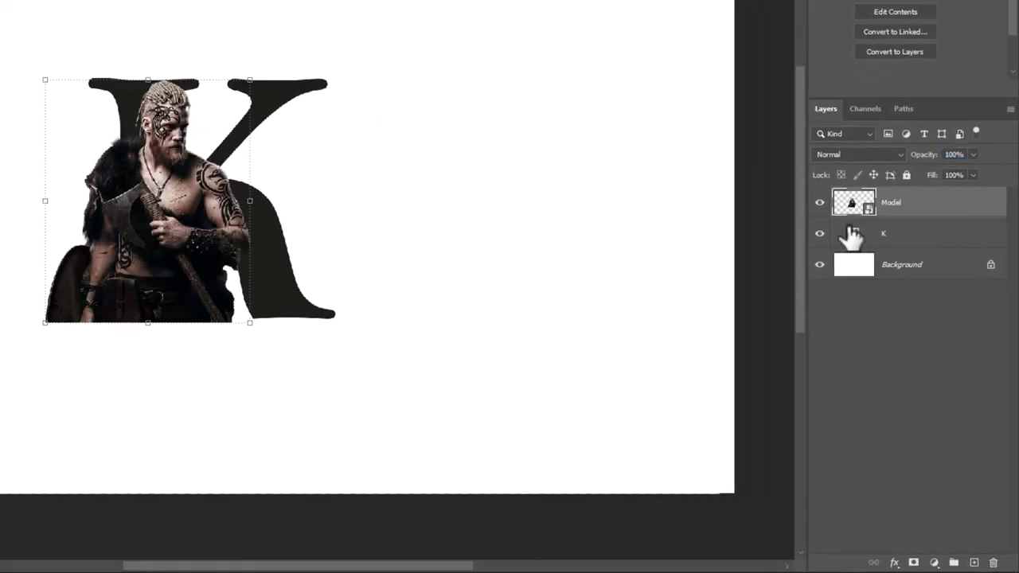
Clip the Model layer to the K and duplicate it as Model copy.
right_click(912, 212)
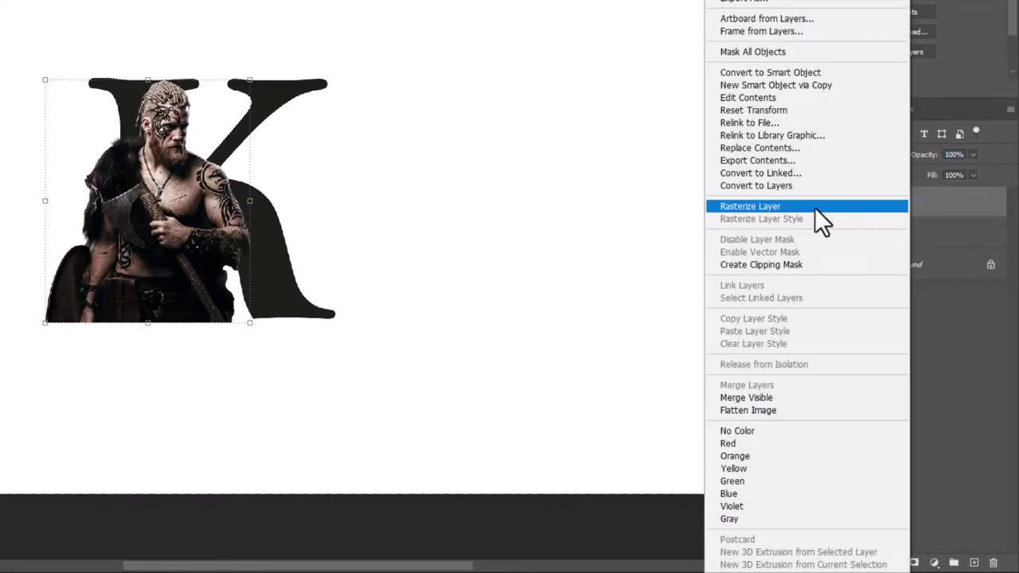
left_click(754, 264)
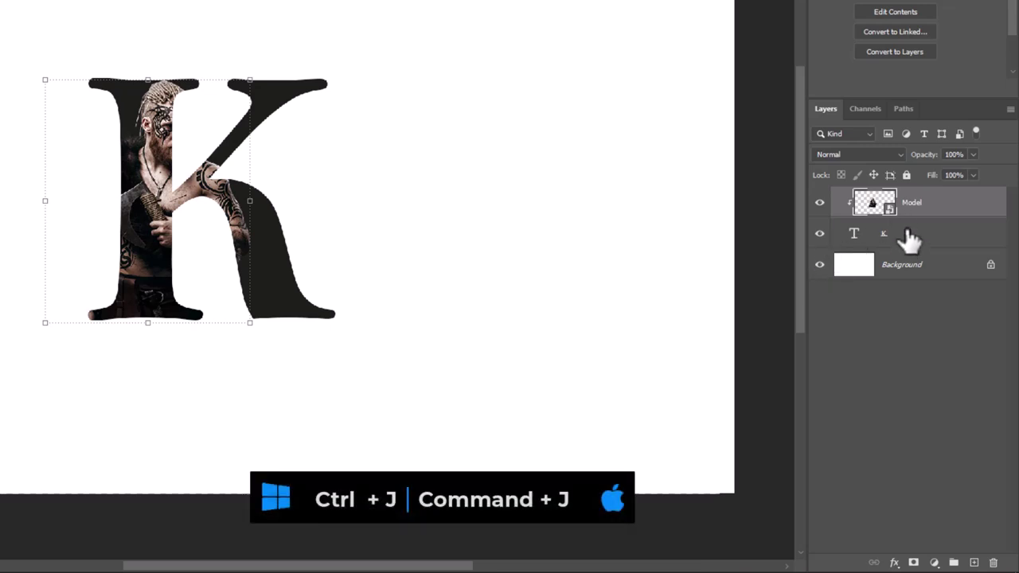
key("ctrl+j")
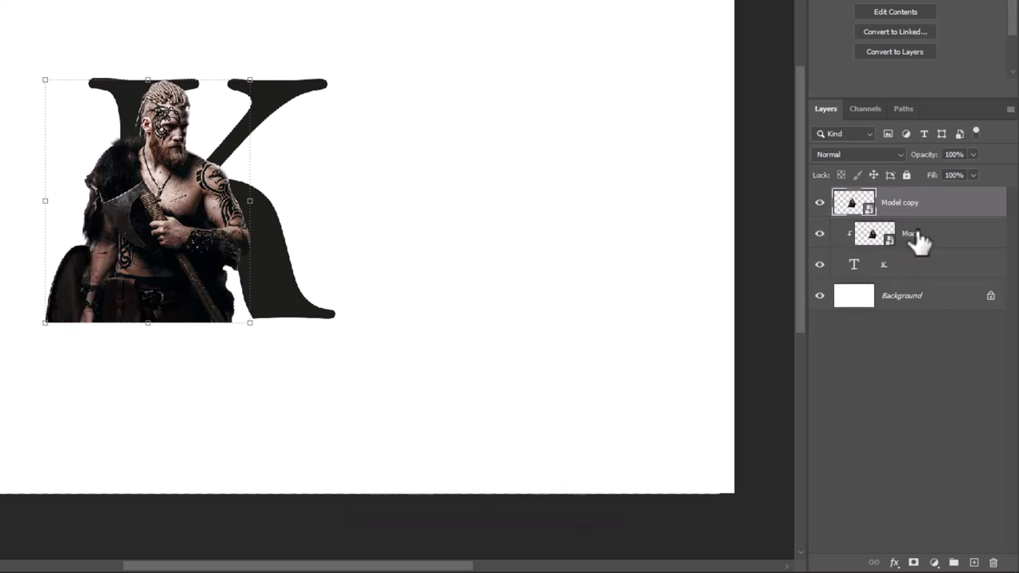
Add a mask to Model copy, load the K's pixels, and invert that selection.
left_click(914, 563)
right_click(853, 264)
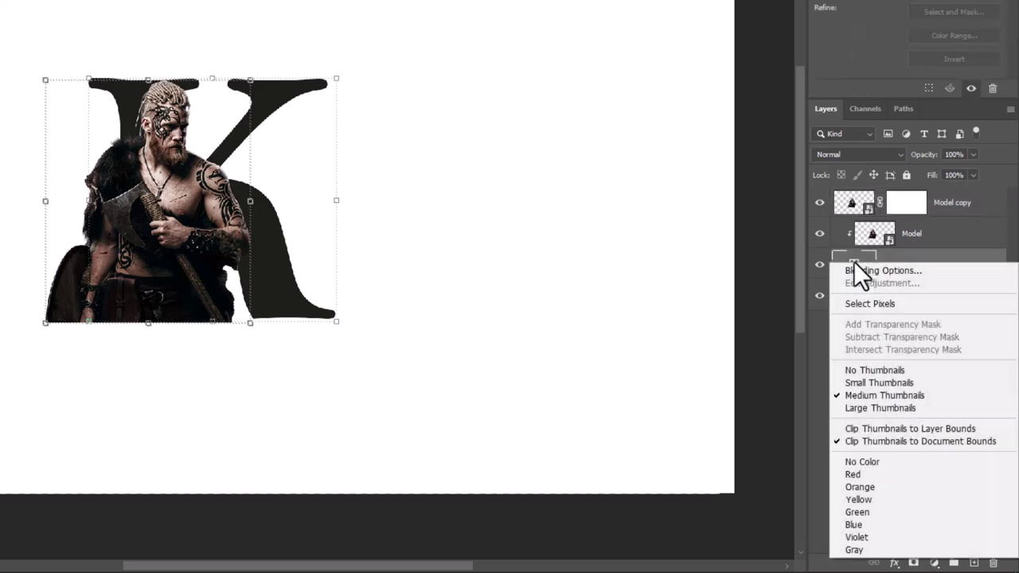
left_click(865, 304)
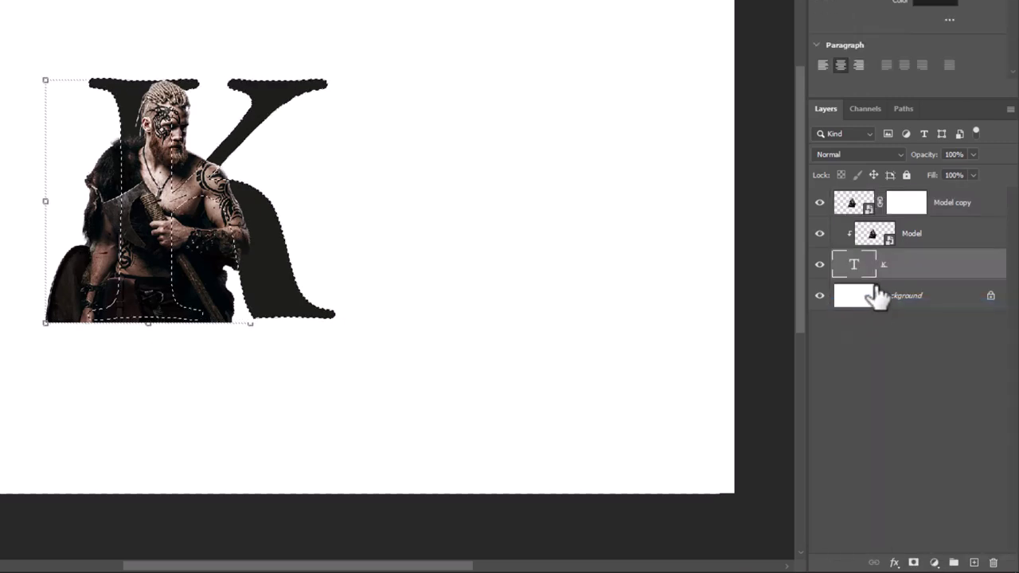
left_click(906, 202)
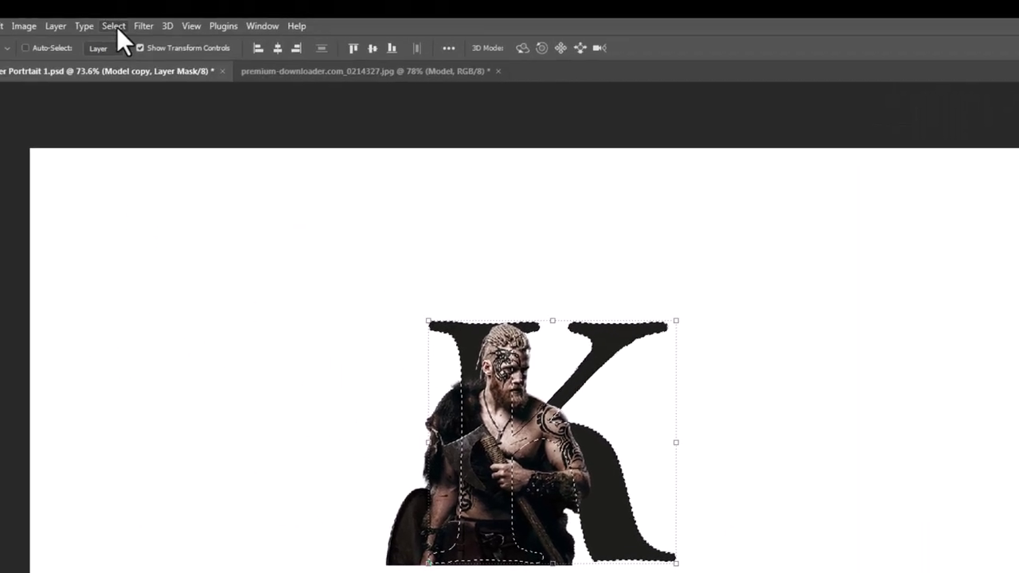
left_click(116, 27)
left_click(126, 86)
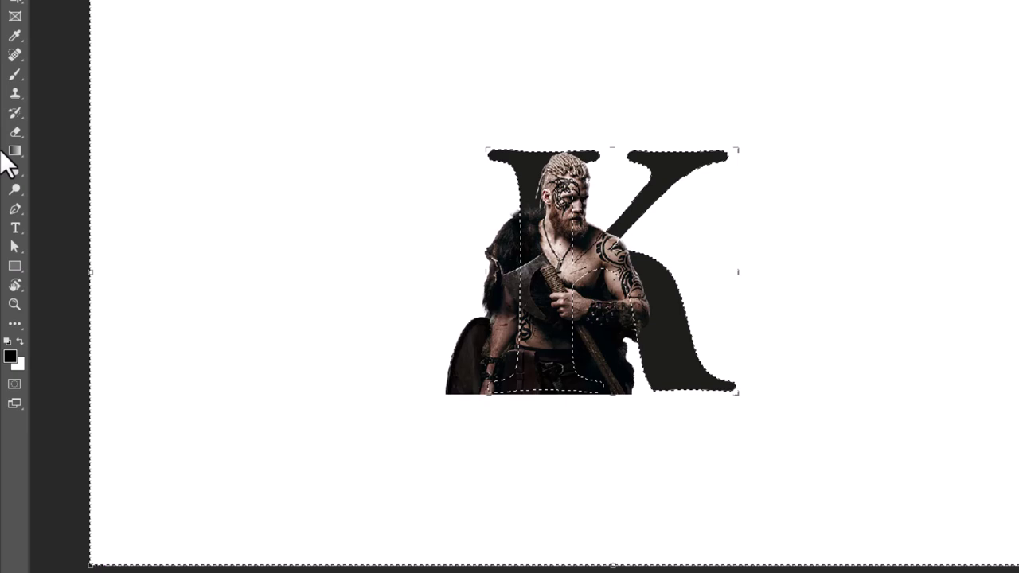
Set up a Hard Round brush at about 39 px for painting the mask.
left_click(11, 75)
right_click(358, 338)
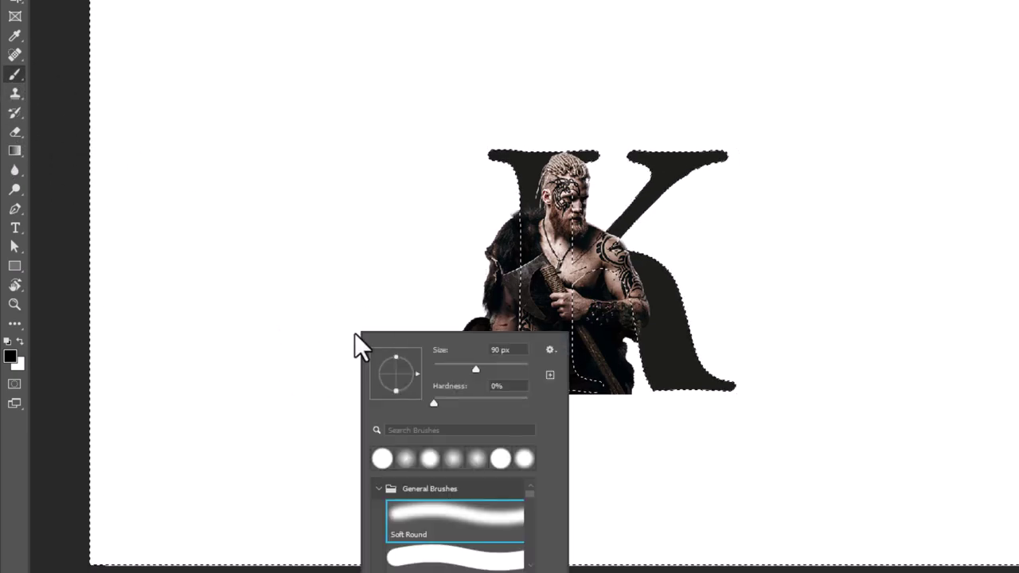
left_click(451, 553)
key("Return")
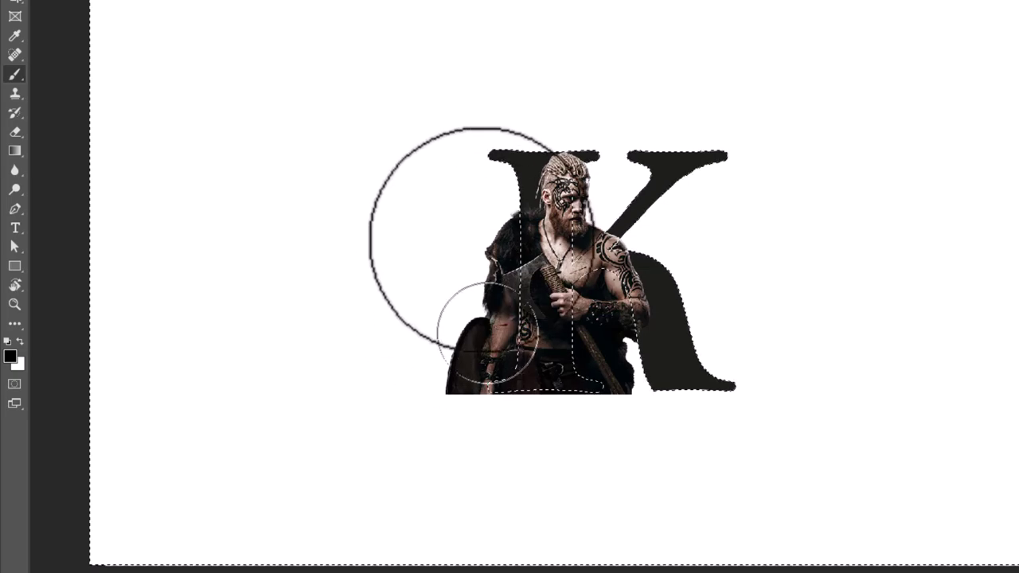
scroll(488, 239, "up", 3)
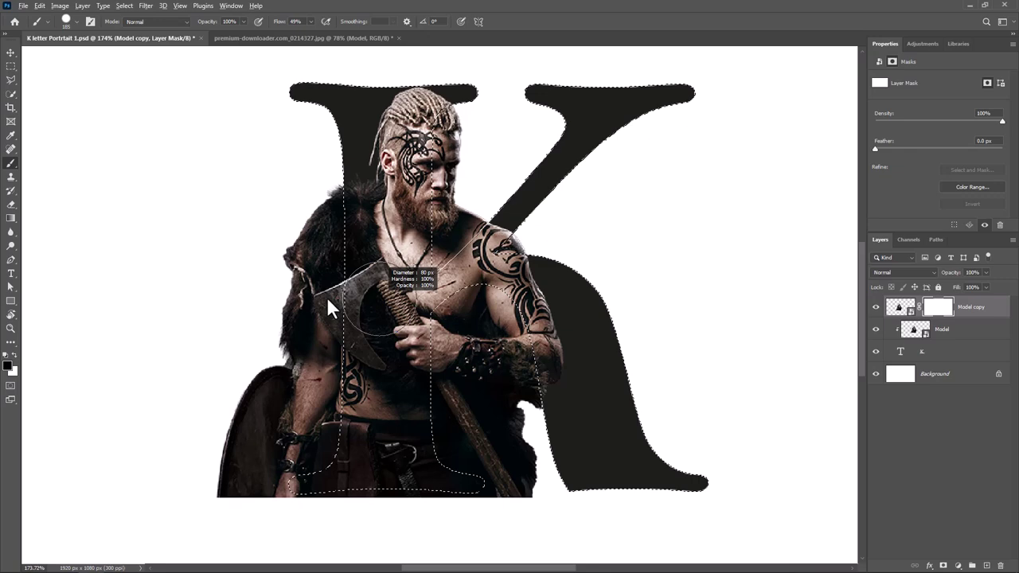
left_click_drag(378, 301, 315, 308)
Hide the fur left of the K stem and on the left shoulder at full flow.
left_click_drag(323, 215, 303, 280)
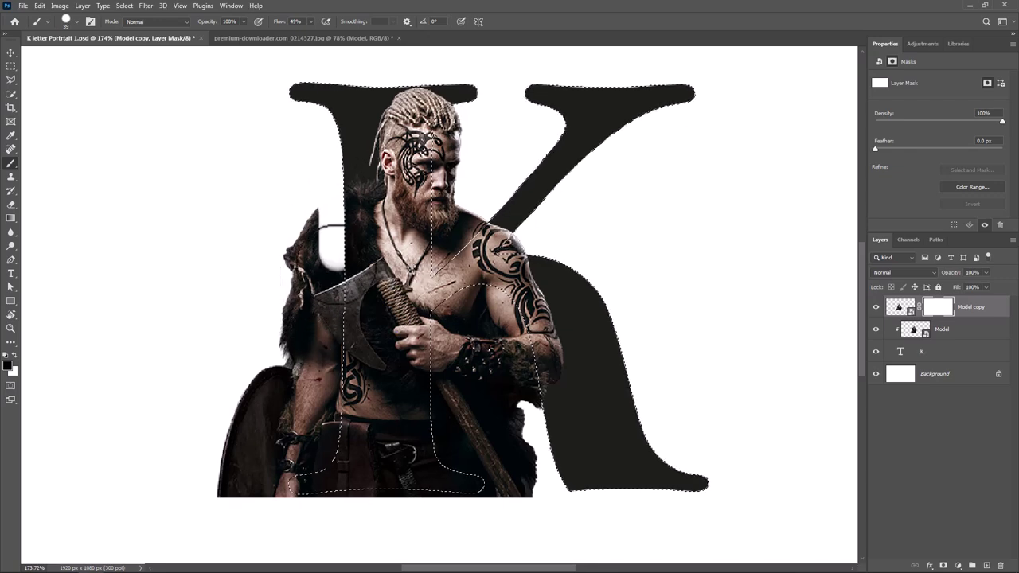
key("shift+0")
mouse_move(294, 203)
left_mouse_down()
mouse_move(303, 284)
mouse_move(285, 303)
mouse_move(296, 337)
mouse_move(284, 303)
mouse_move(305, 334)
mouse_move(284, 477)
mouse_move(432, 512)
left_mouse_up()
key("bracketright")
key("bracketleft")
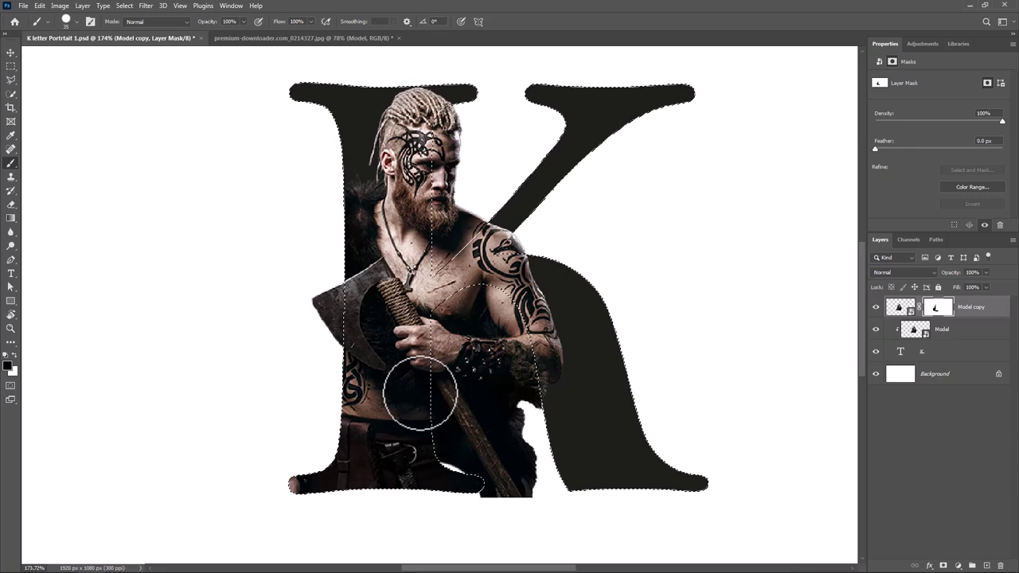
Hide the dark areas around the axe handle and chest, then deselect.
left_click_drag(416, 390, 493, 517)
left_click_drag(487, 406, 513, 453)
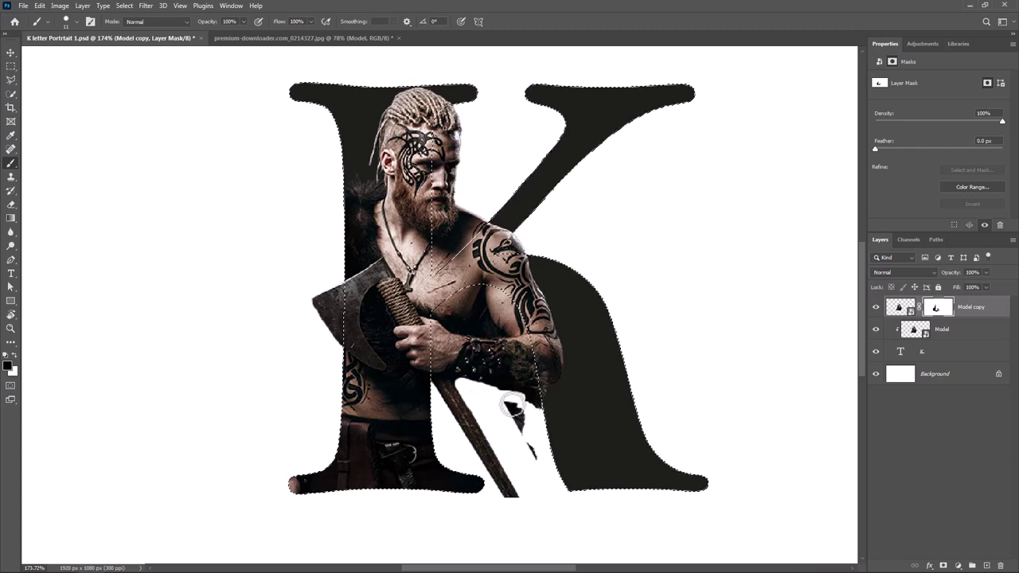
left_click_drag(518, 426, 502, 462)
key("bracketright")
key("bracketright")
key("bracketright")
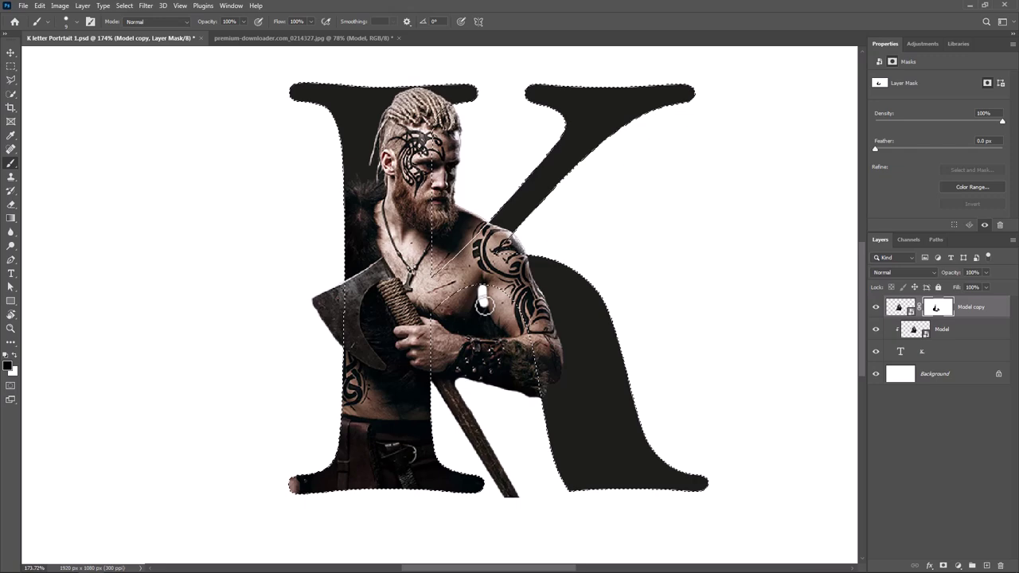
mouse_move(501, 336)
left_mouse_down()
mouse_move(438, 317)
mouse_move(470, 308)
left_mouse_up()
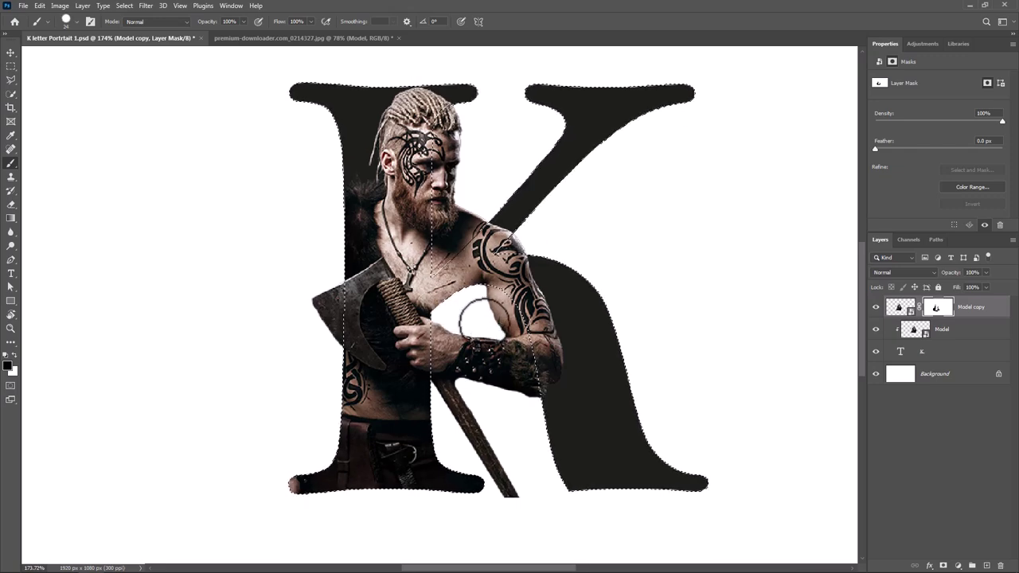
key("x")
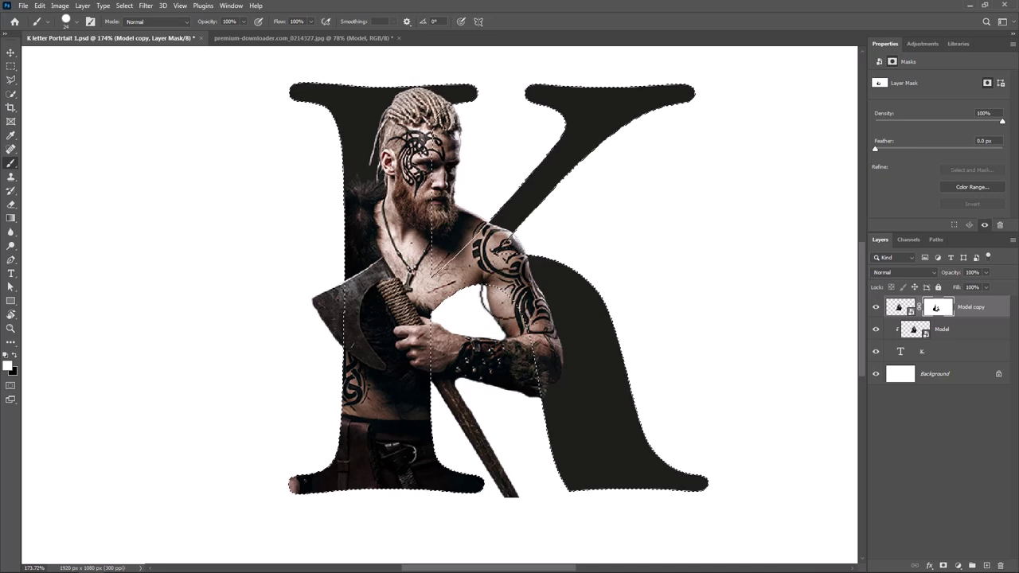
key("x")
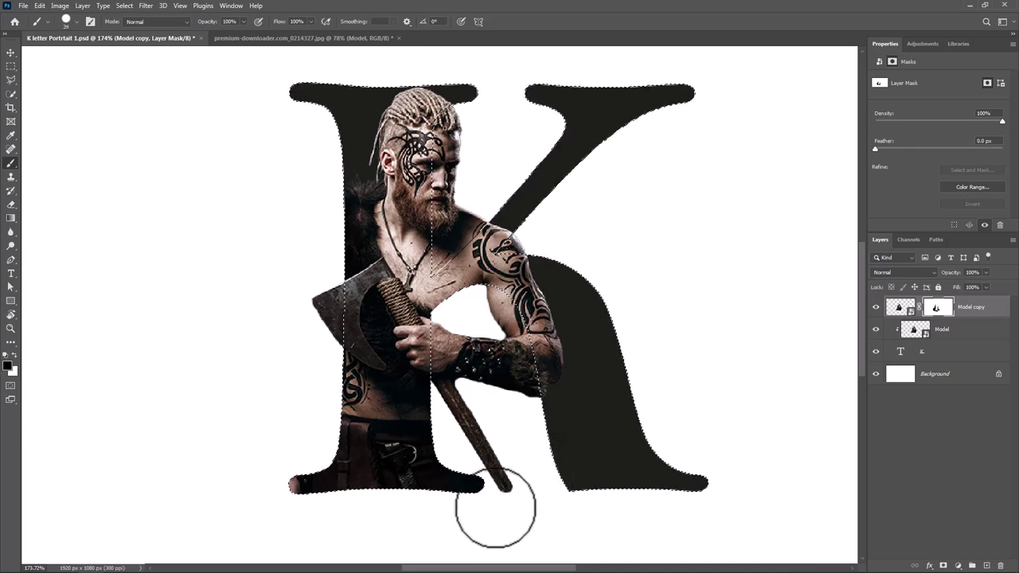
left_click_drag(501, 511, 518, 500)
key("ctrl+d")
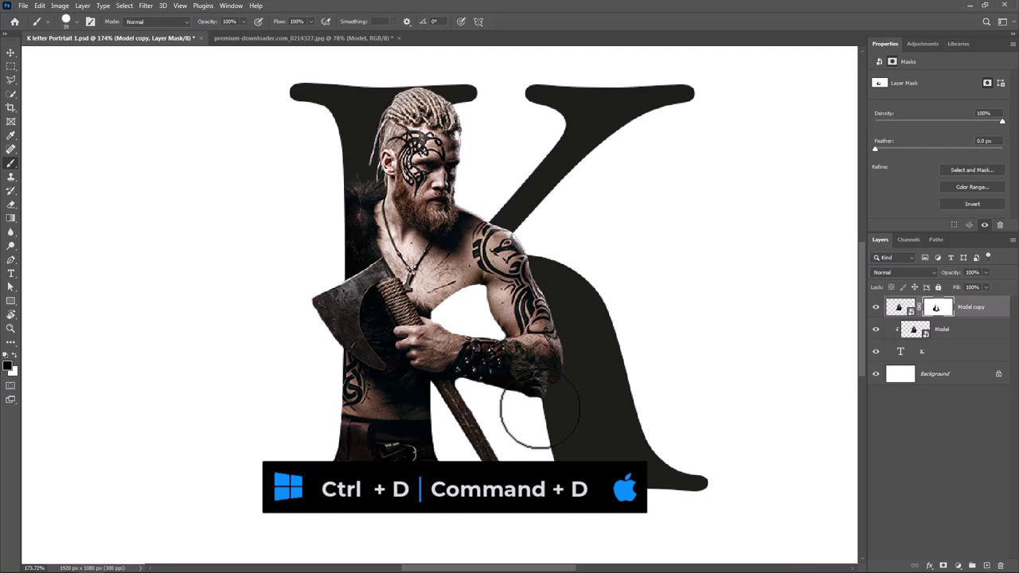
Switch to the Pen tool in Shape mode.
right_click(11, 262)
left_click(43, 259)
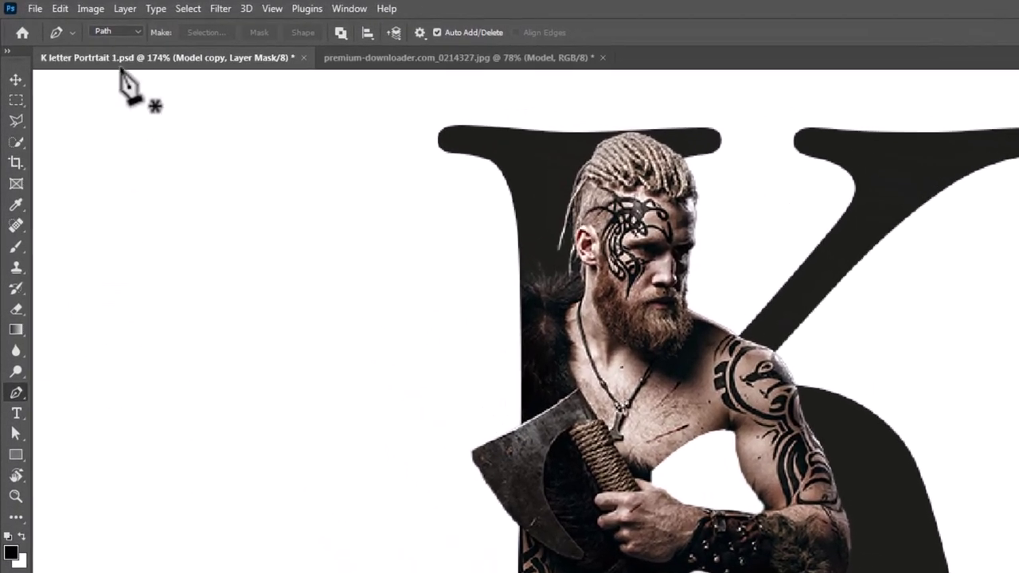
left_click(141, 30)
left_click(112, 45)
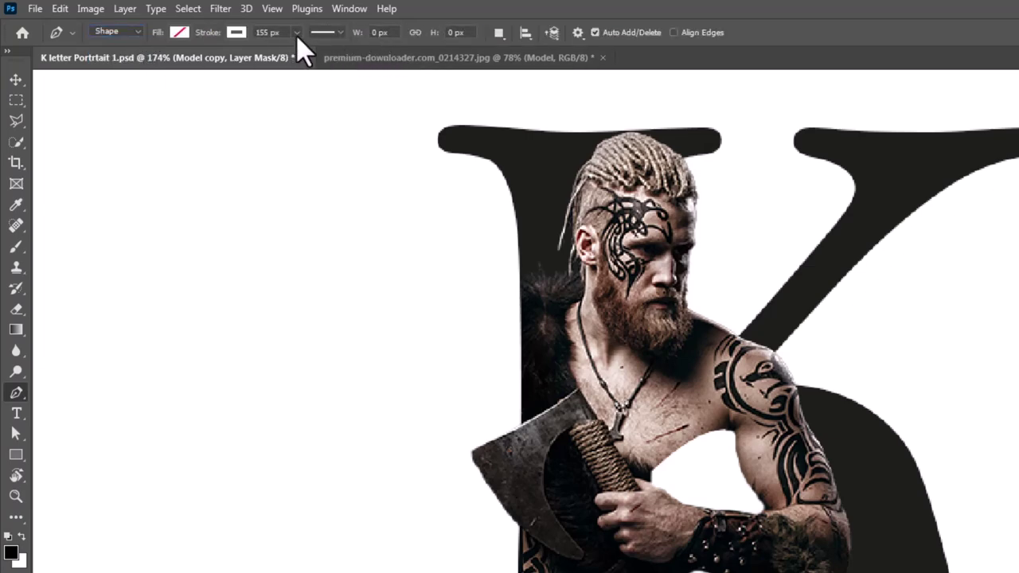
Set the shape to no fill and a white stroke, then select the stroke width for 5 px.
left_click(180, 33)
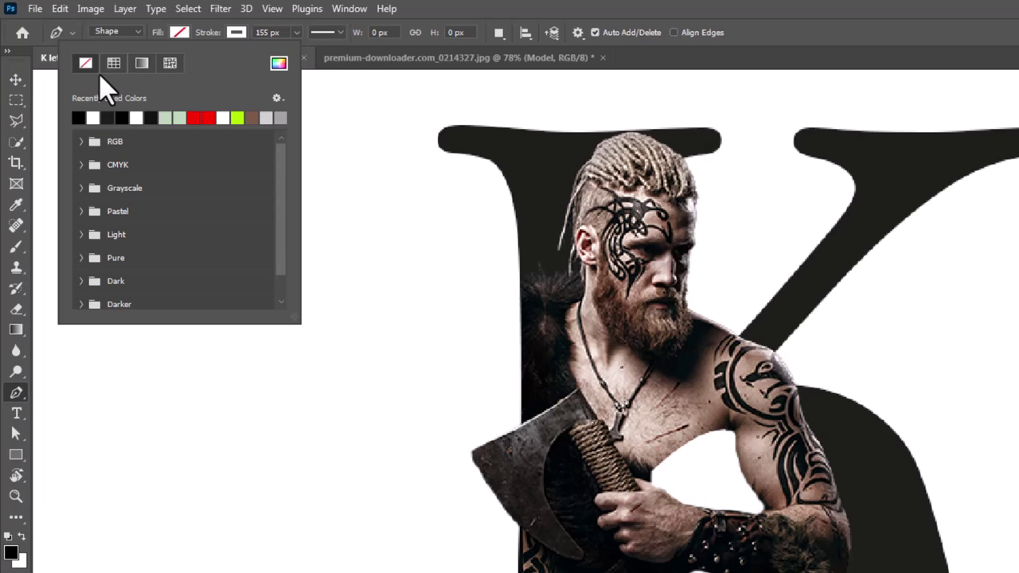
left_click(197, 42)
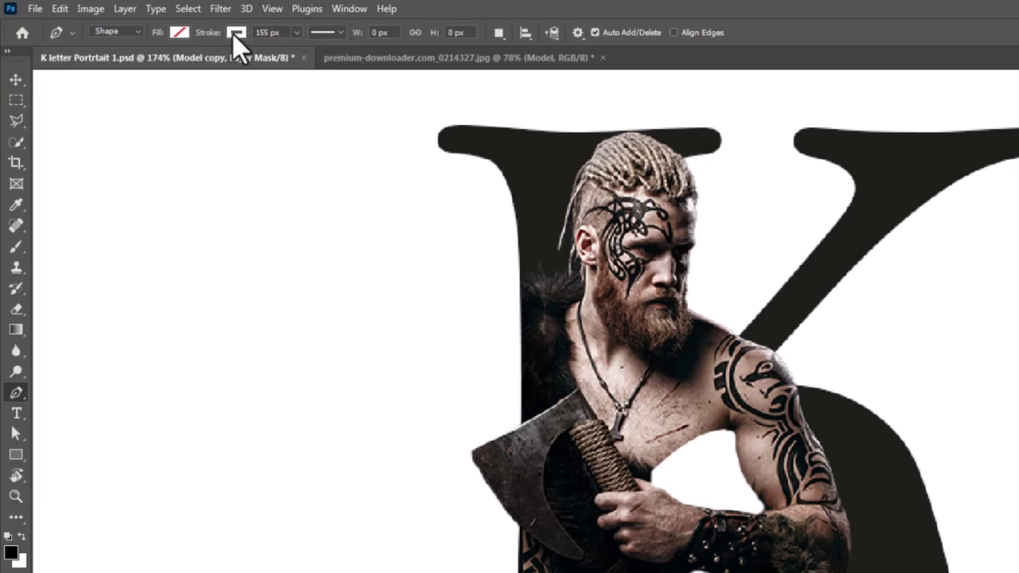
left_click(235, 34)
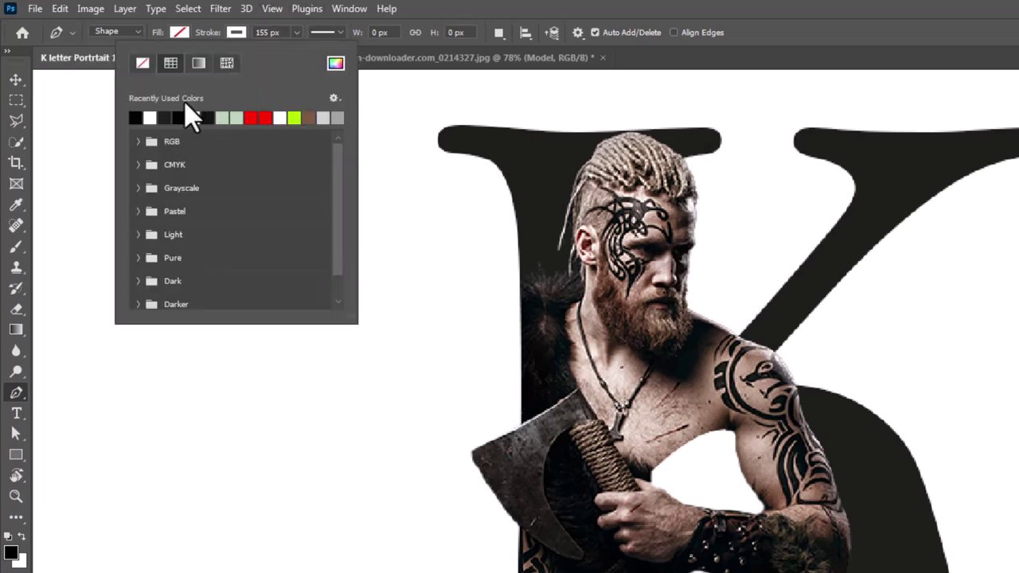
left_click(156, 117)
left_click(430, 11)
left_click_drag(286, 31, 255, 34)
type("5")
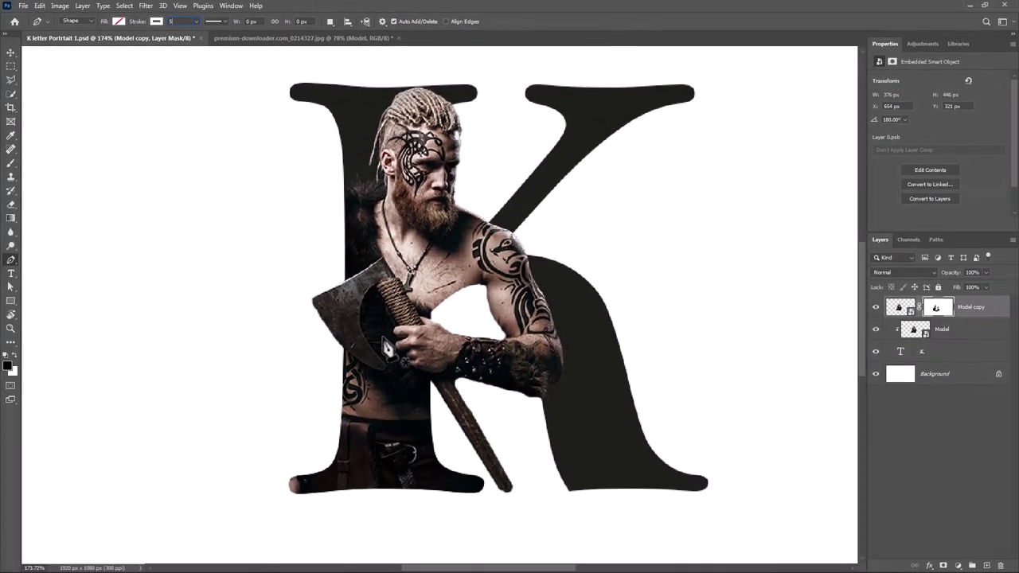
Trace a closed outline shape around the axe blade and handle.
left_click(512, 490)
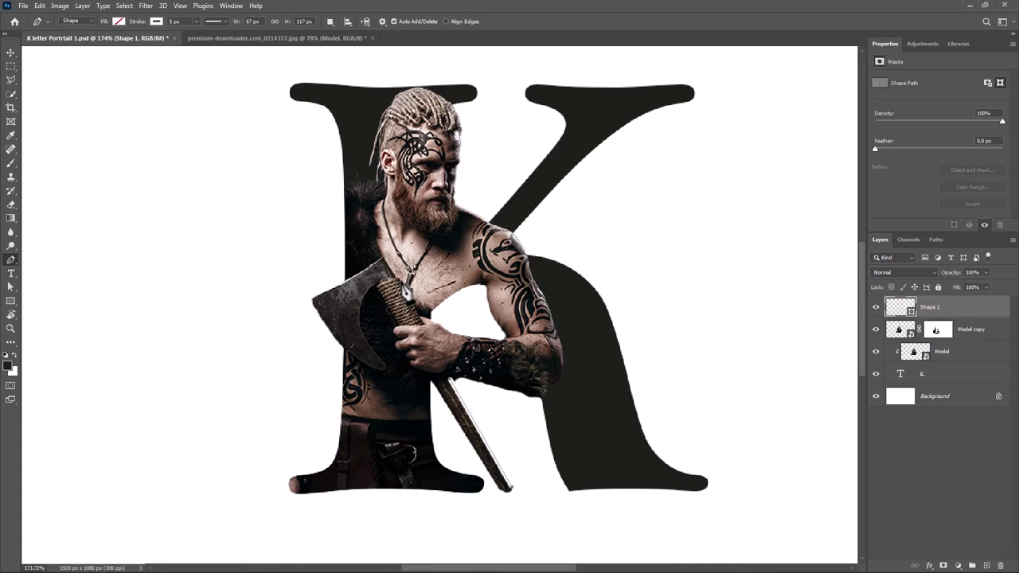
left_click(383, 259)
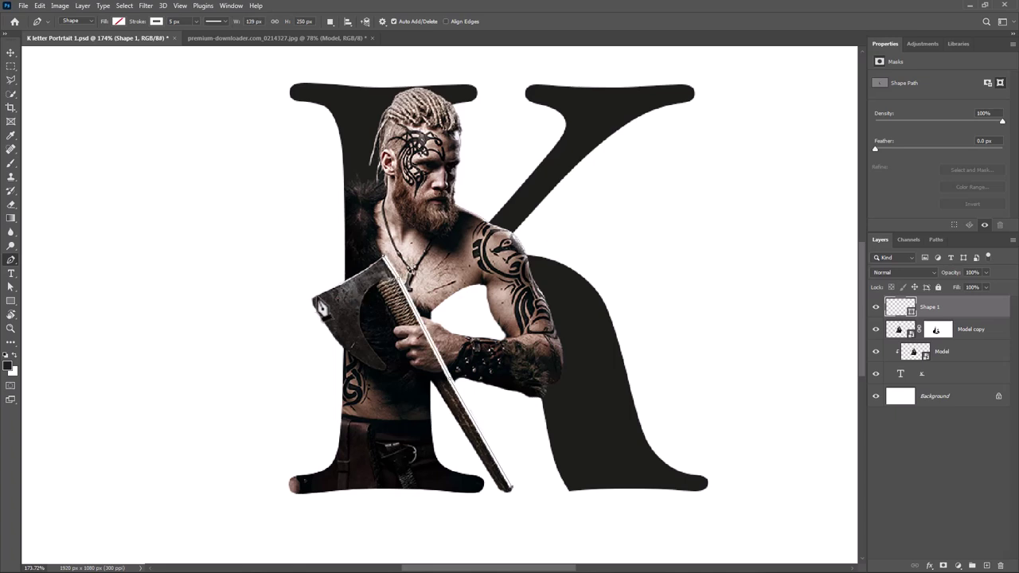
left_click(306, 302)
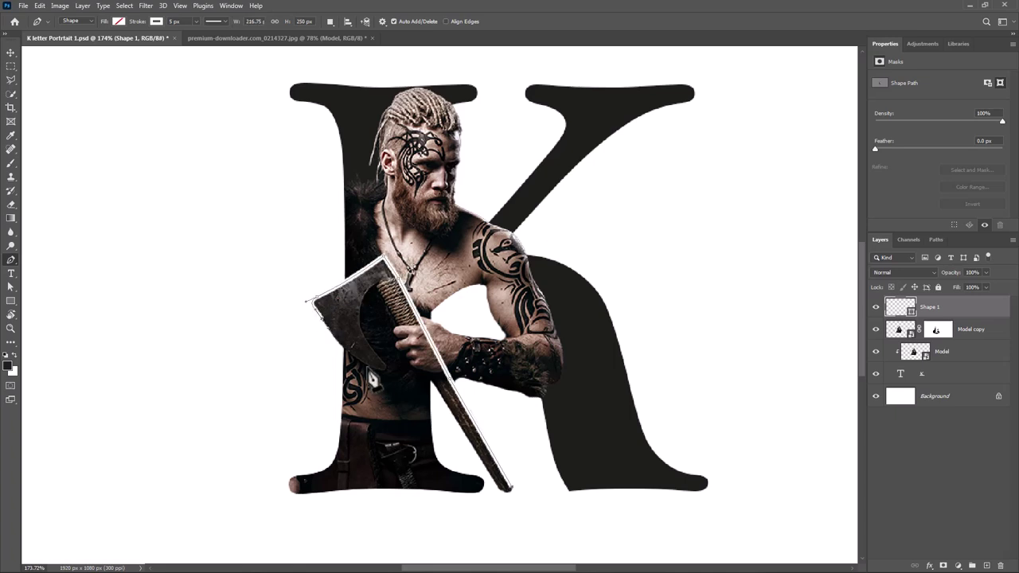
left_click(374, 372)
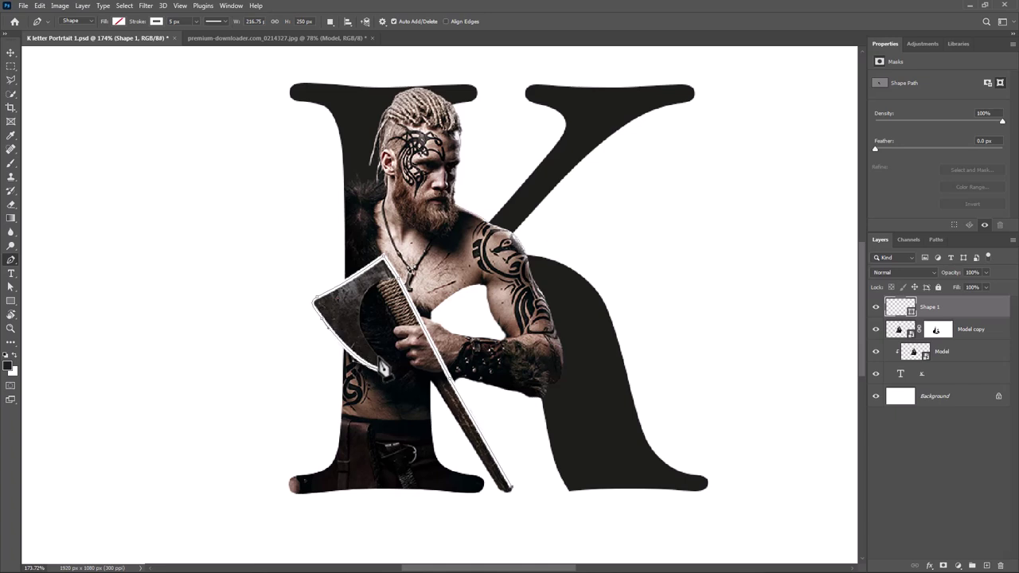
left_click_drag(387, 295, 383, 298)
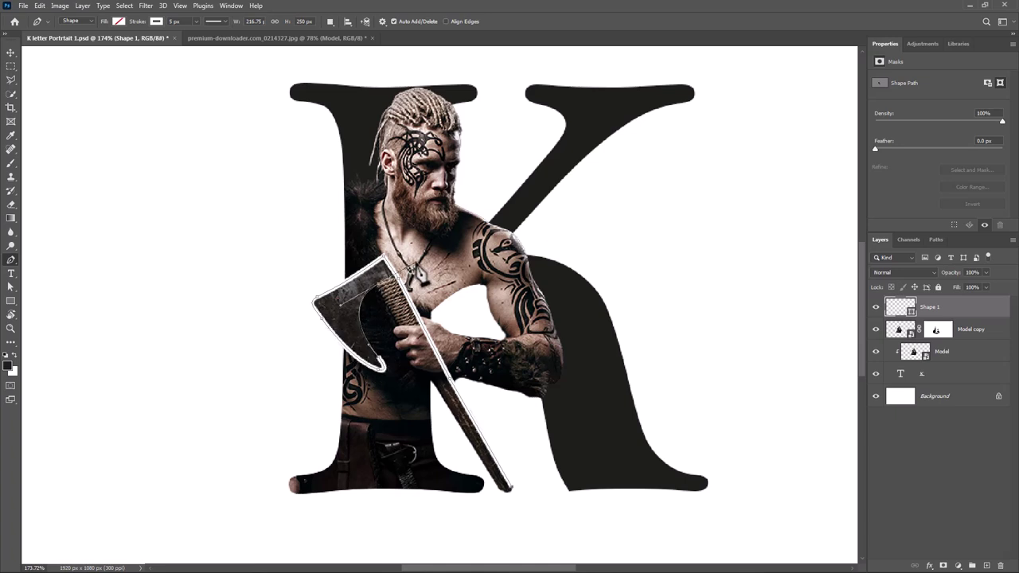
left_click(500, 494)
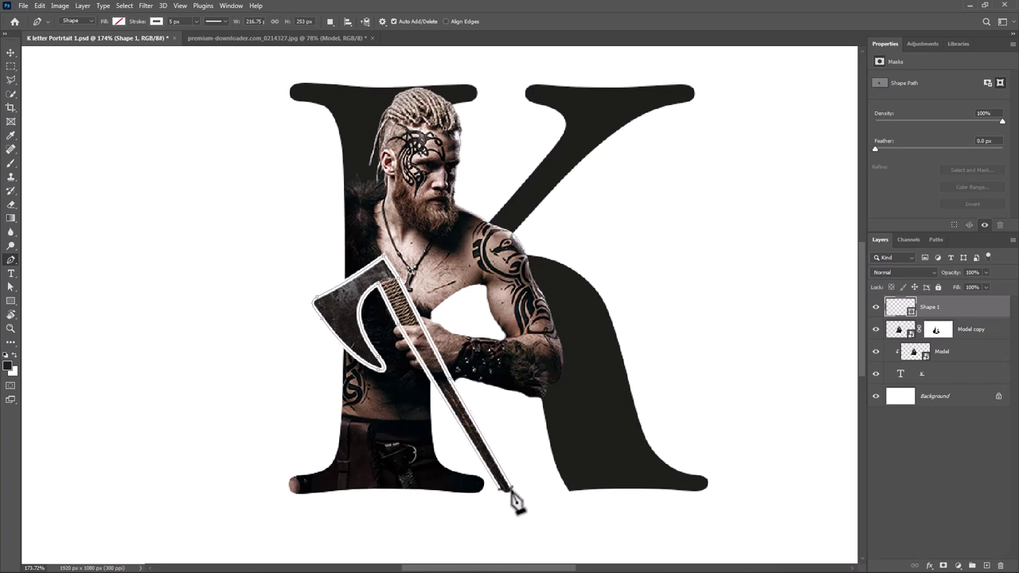
left_click(396, 301)
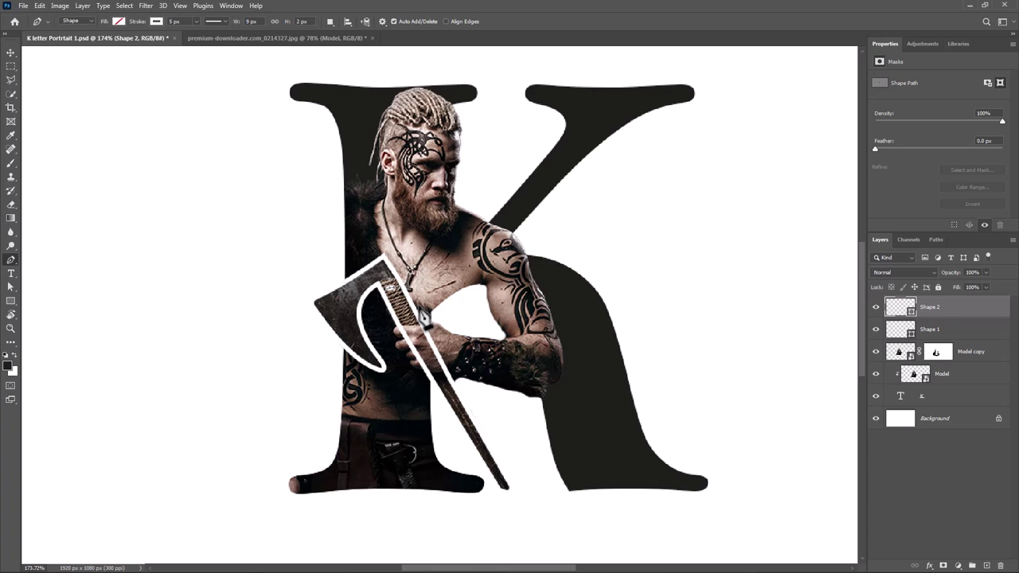
Duplicate the axe outline twice, nudging a copy slightly right and down.
key("v")
key("ctrl+j")
left_click_drag(393, 295, 404, 312)
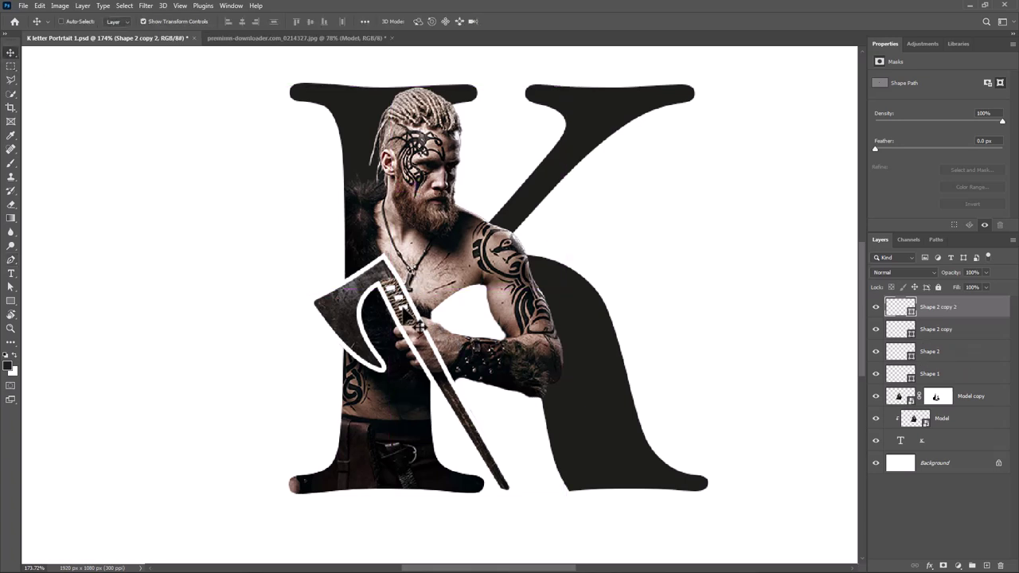
key("ctrl+j")
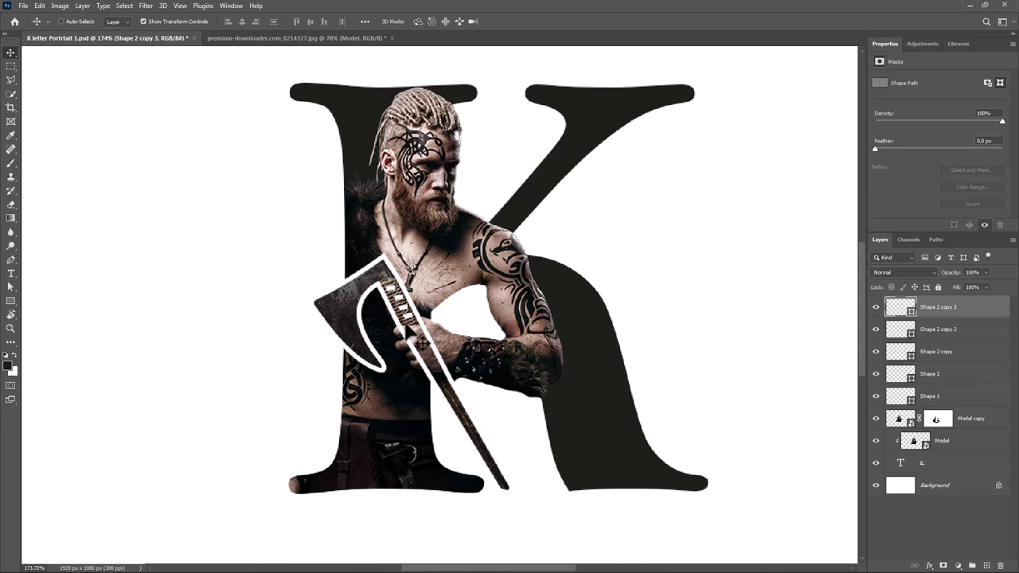
Select all the outline shape layers and set their stroke width to 4 px.
left_click(969, 398, "shift")
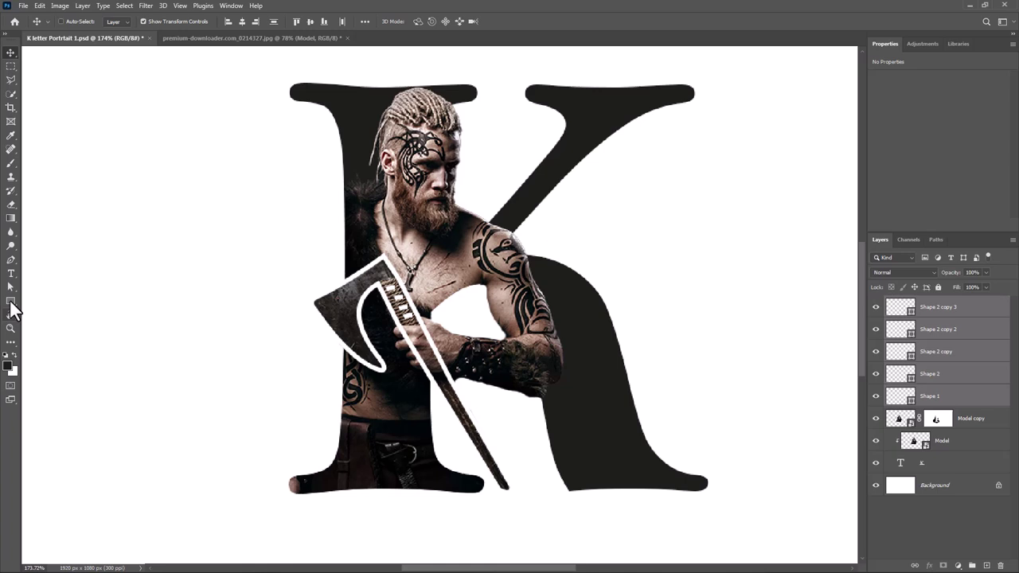
left_click(10, 262)
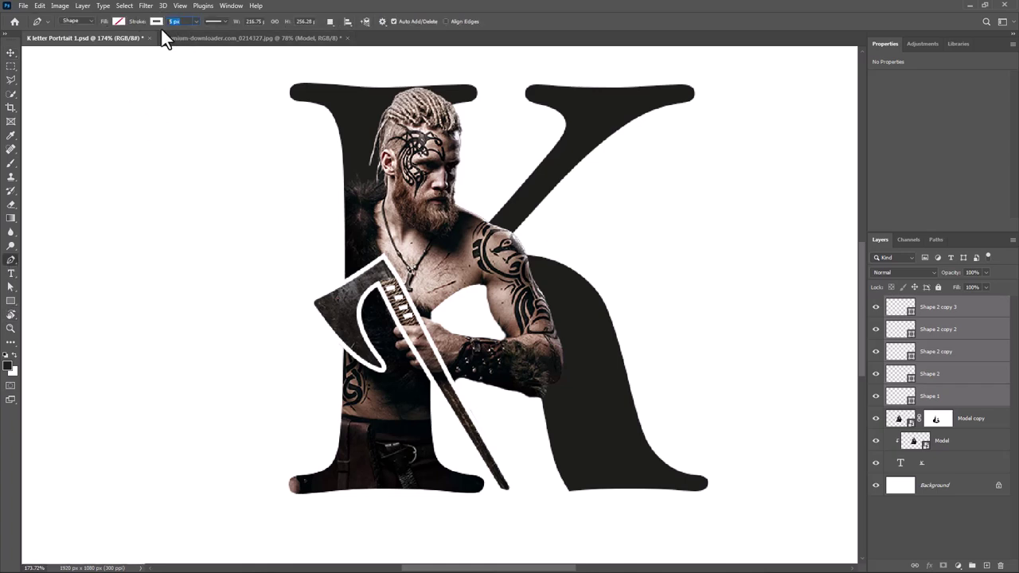
type("4")
key("Tab")
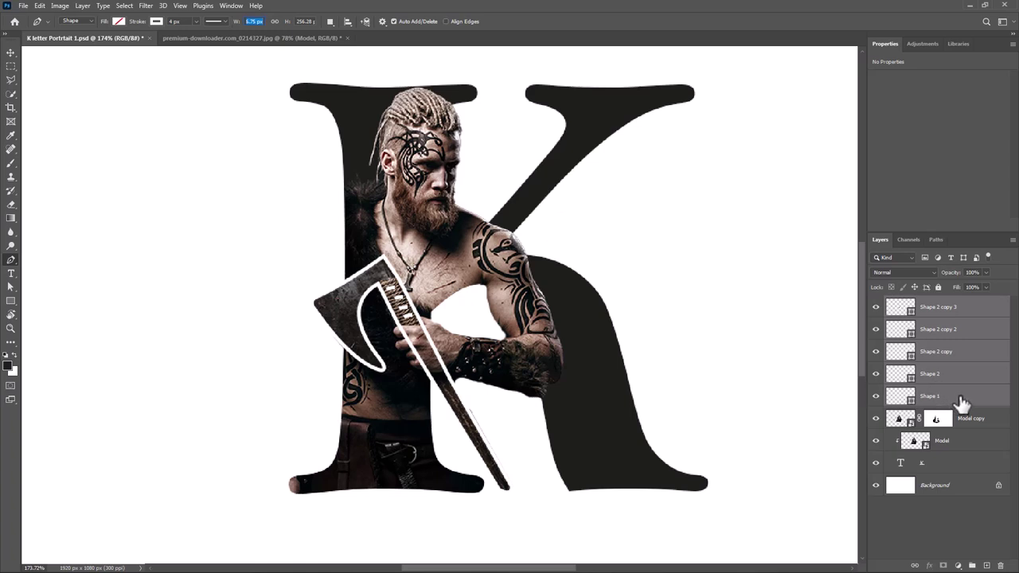
Group the outlines, name the group Glow, and convert it to a smart object.
key("ctrl+g")
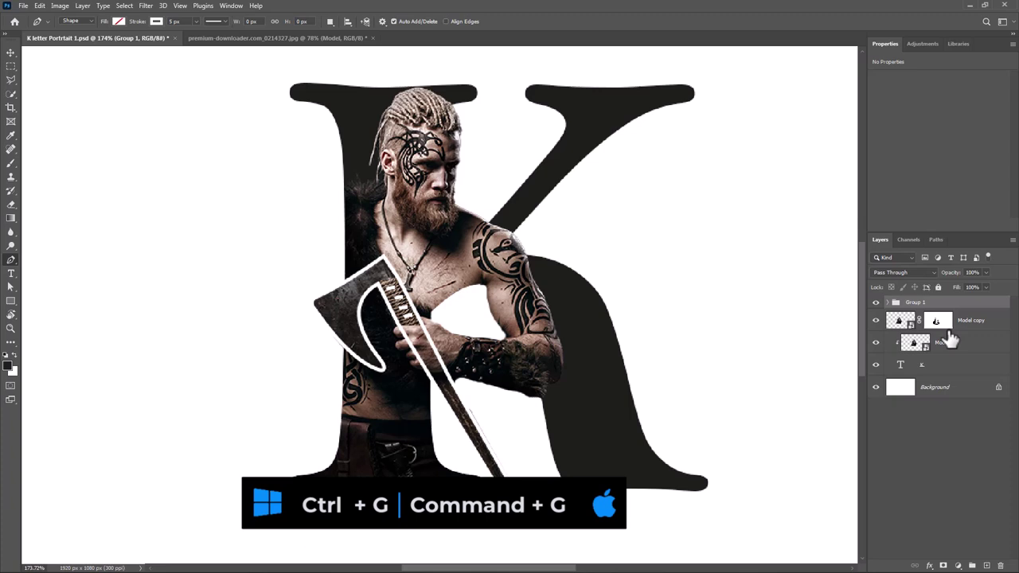
double_click(920, 302)
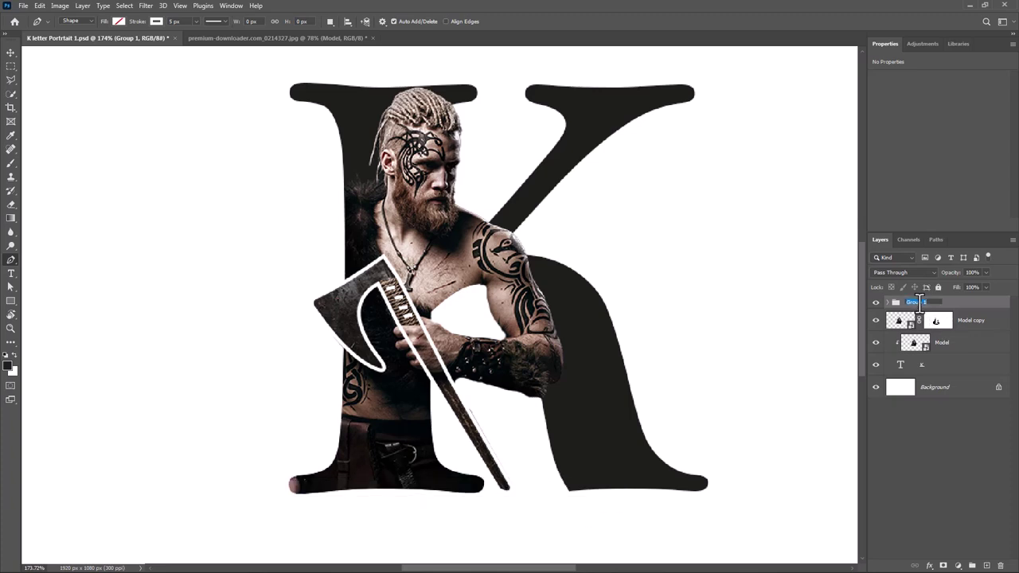
type("Glow")
key("Return")
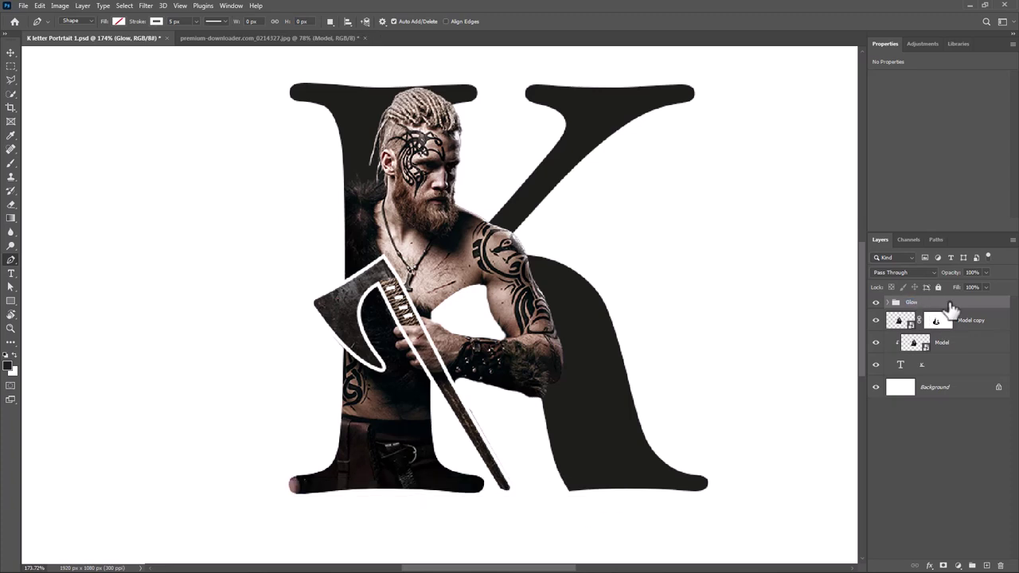
right_click(952, 308)
left_click(894, 280)
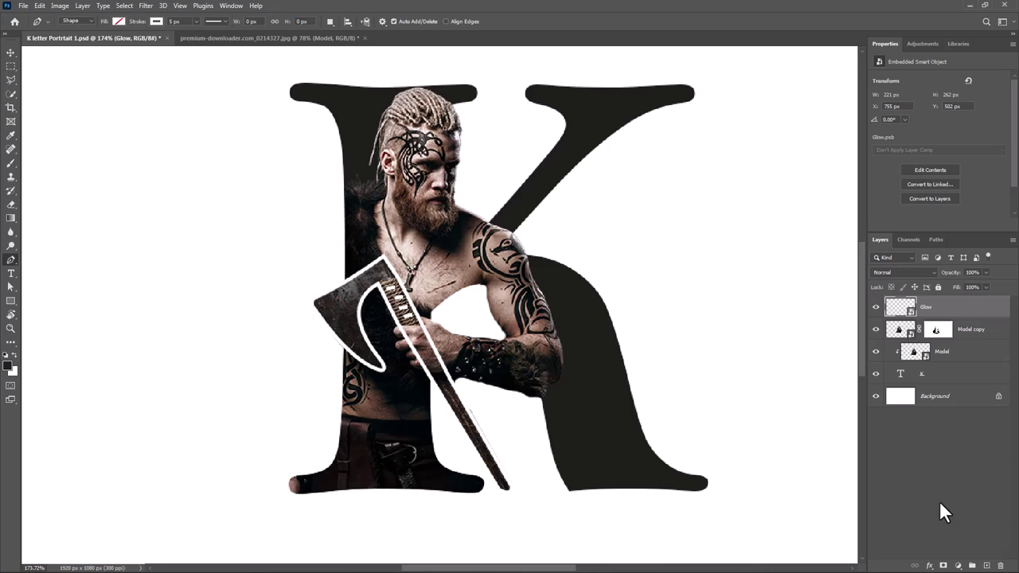
Give the Glow layer a red Outer Glow in Linear Dodge (Add) mode, size 16.
right_click(955, 319)
left_click(832, 105)
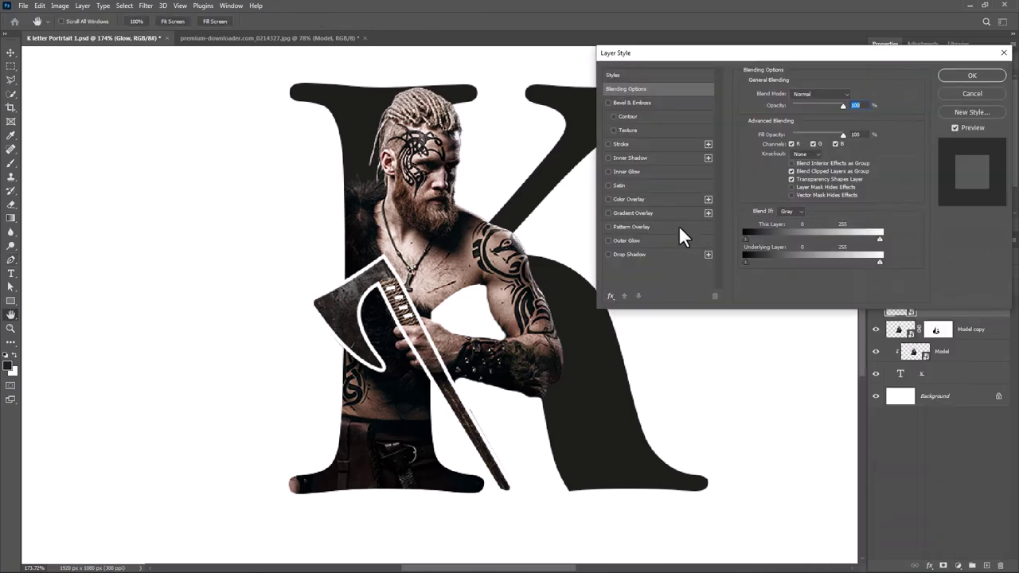
left_click(623, 241)
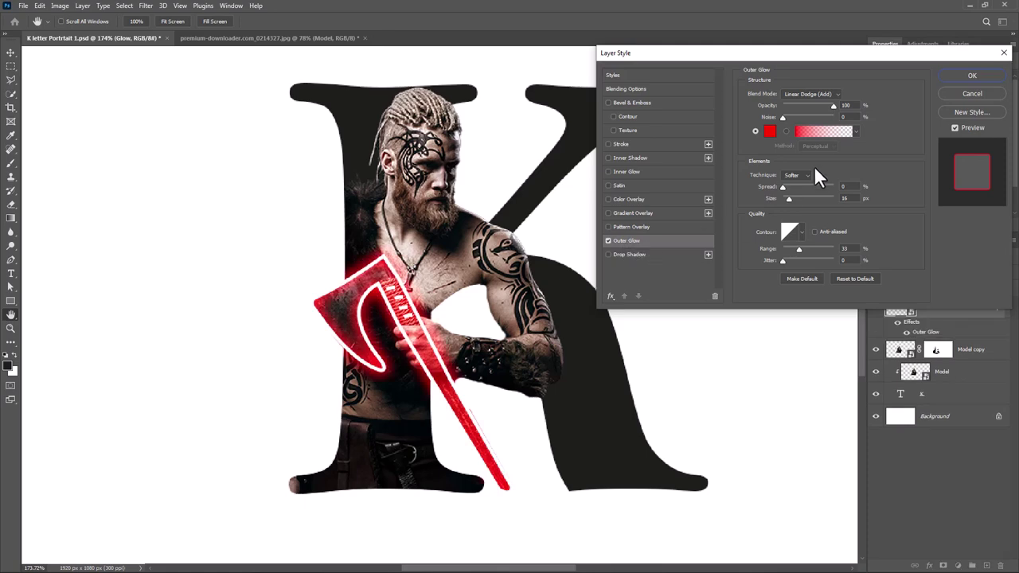
left_click(811, 95)
left_click(793, 196)
left_click(770, 133)
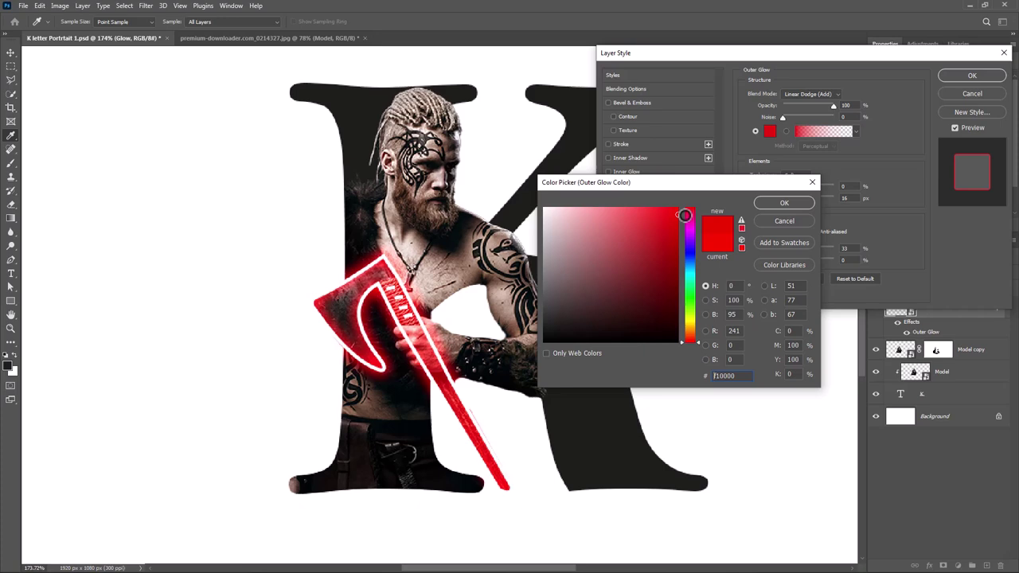
left_click(762, 203)
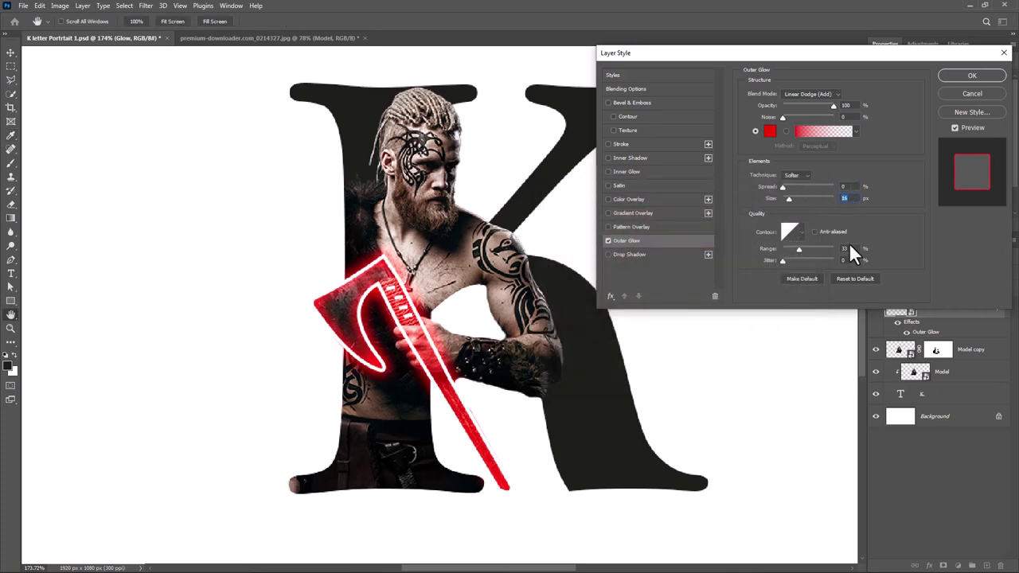
key("Tab")
Mask the Glow layer, painting black with a small brush over the fingers gripping the axe handle.
left_click(952, 75)
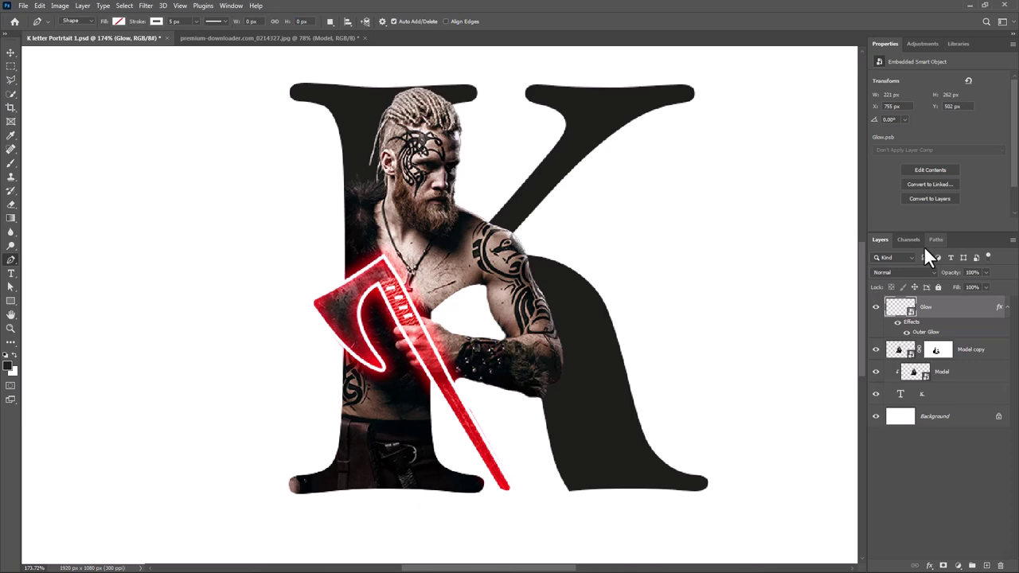
key("p")
key("ctrl+plus")
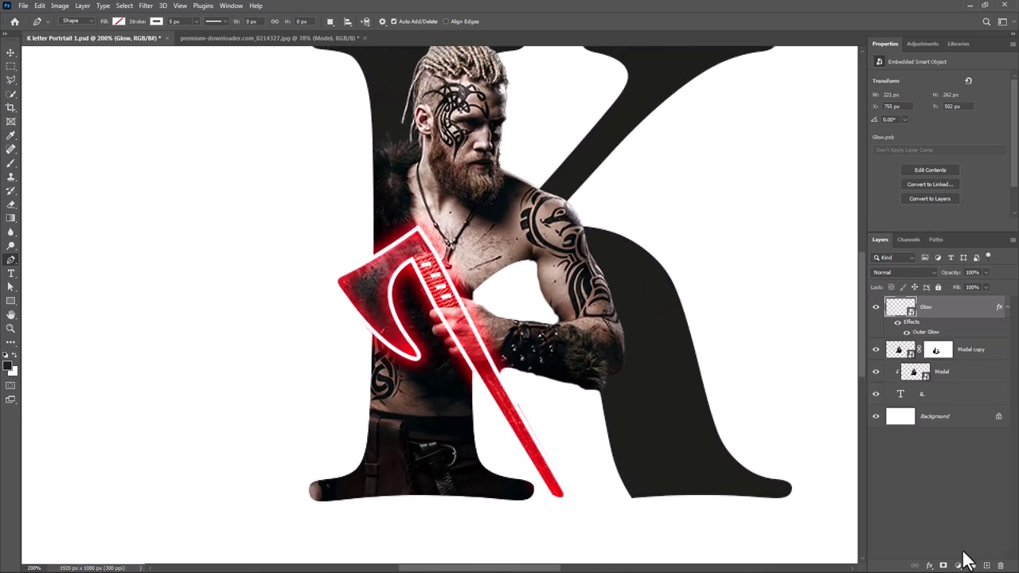
left_click(944, 565)
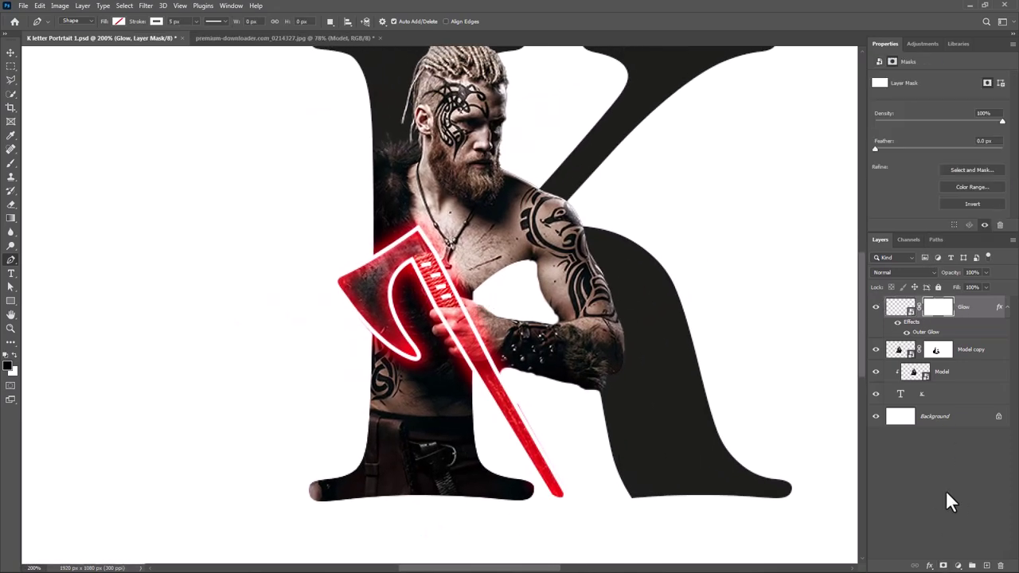
left_click(11, 164)
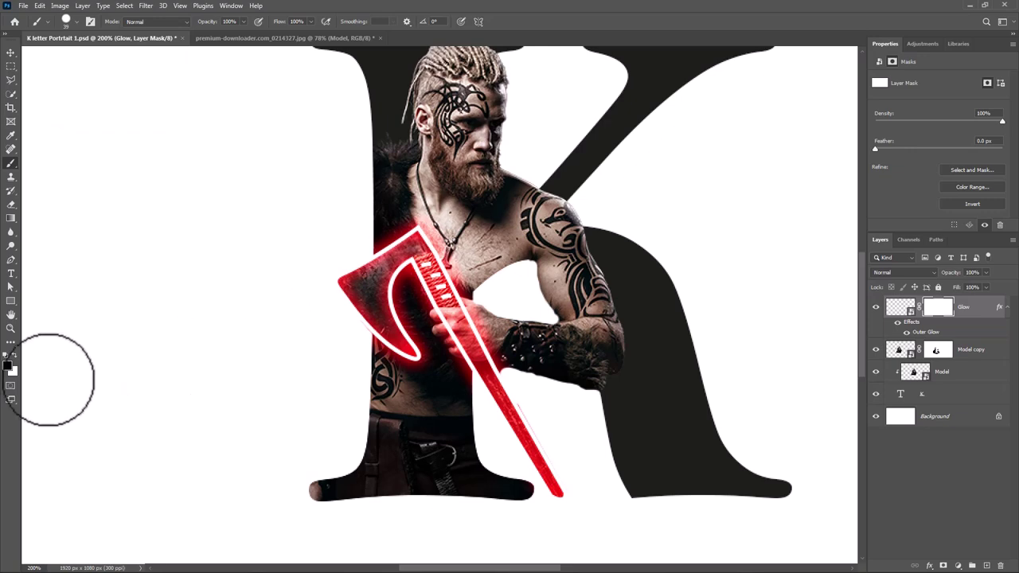
right_click(468, 309, "alt")
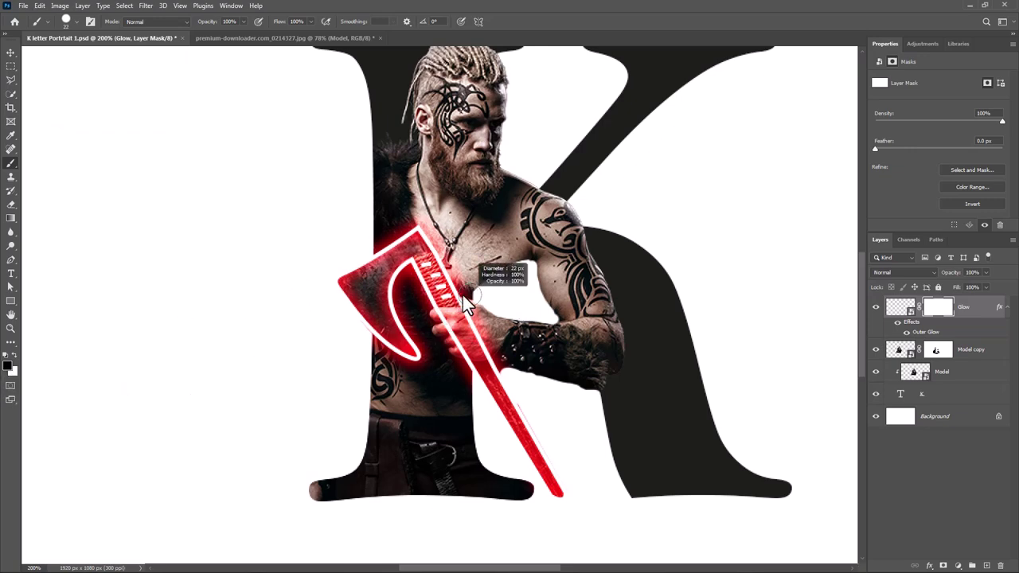
mouse_move(468, 309)
left_mouse_down()
mouse_move(493, 366)
mouse_move(436, 318)
mouse_move(458, 333)
left_mouse_up()
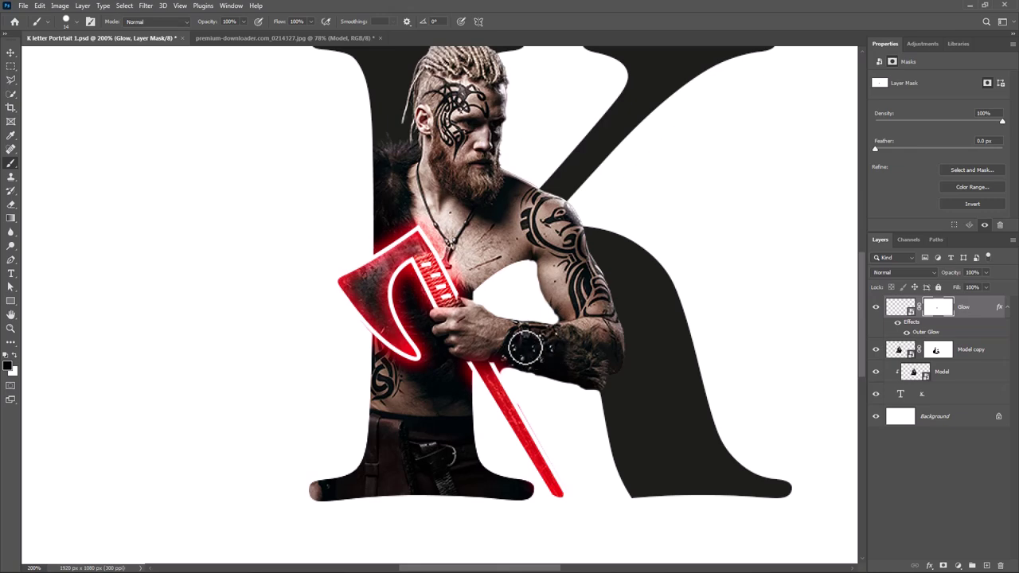
key("ctrl+0")
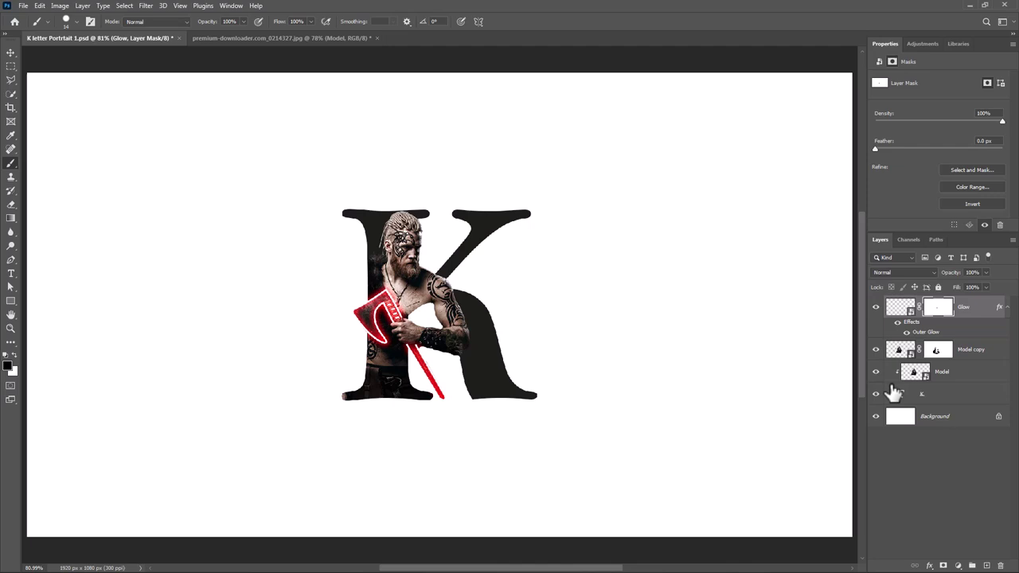
Add a radial Gradient Fill layer above the Background using a basic gradient preset.
left_click(933, 415)
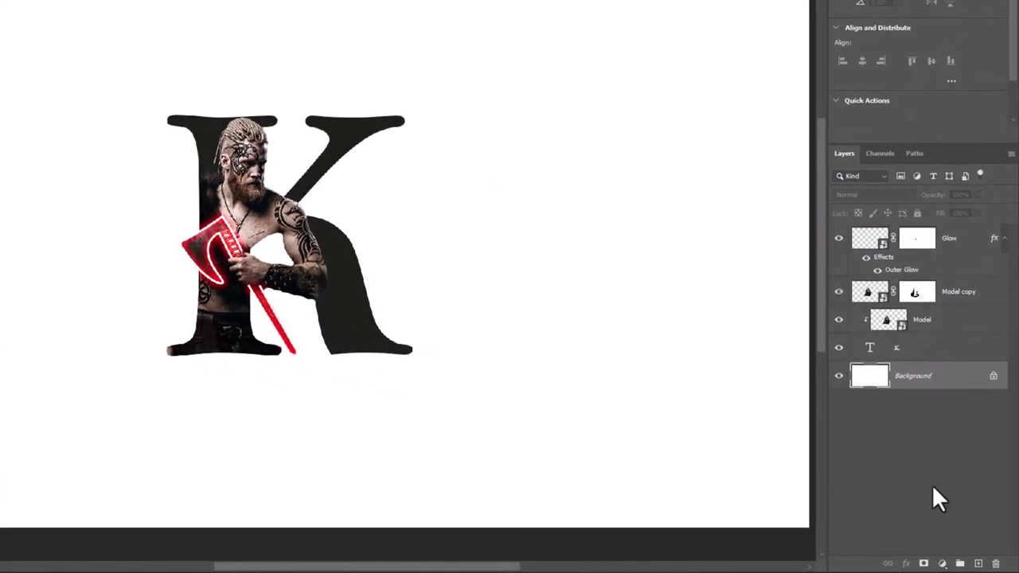
left_click(941, 562)
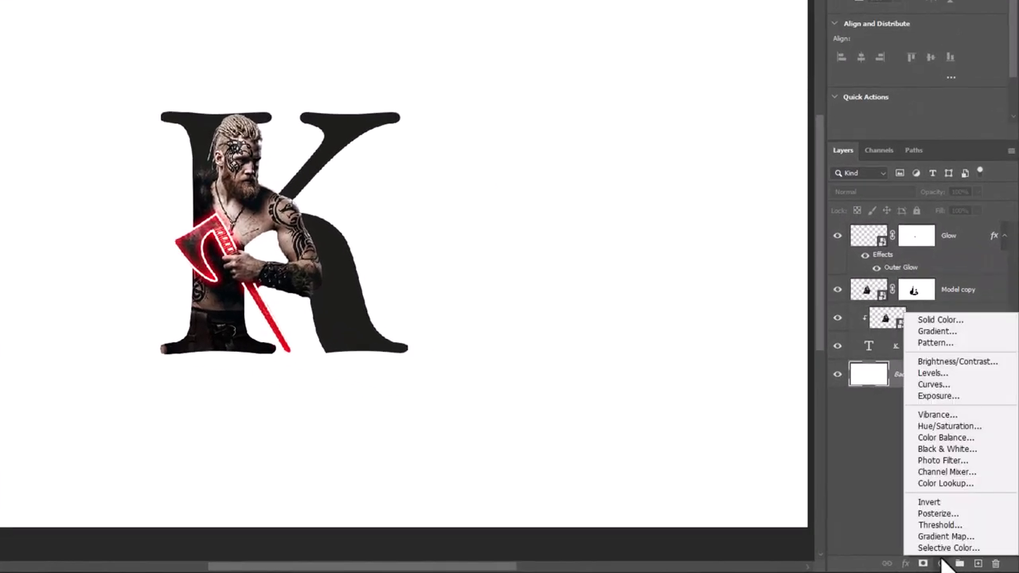
left_click(937, 330)
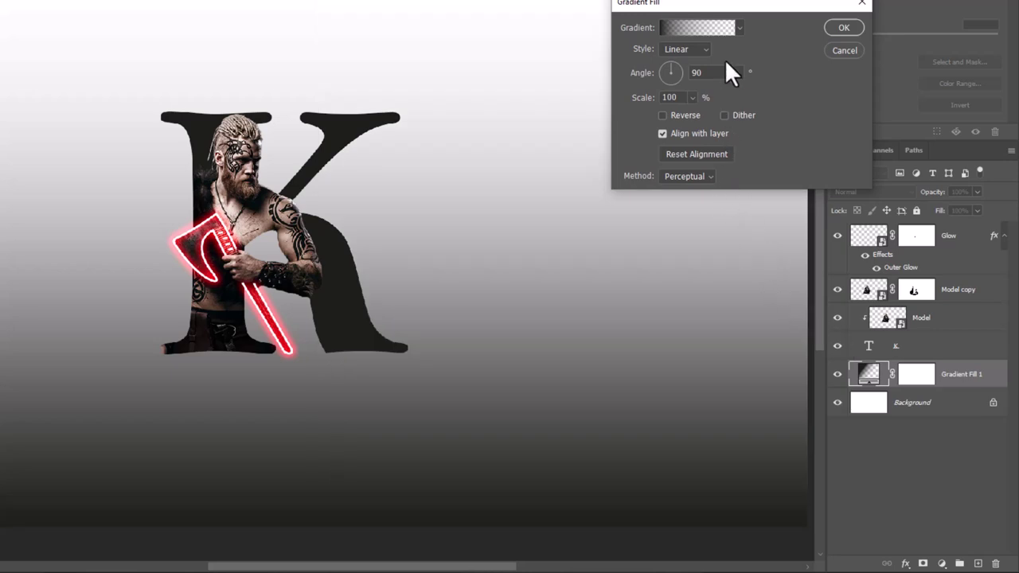
left_click(738, 28)
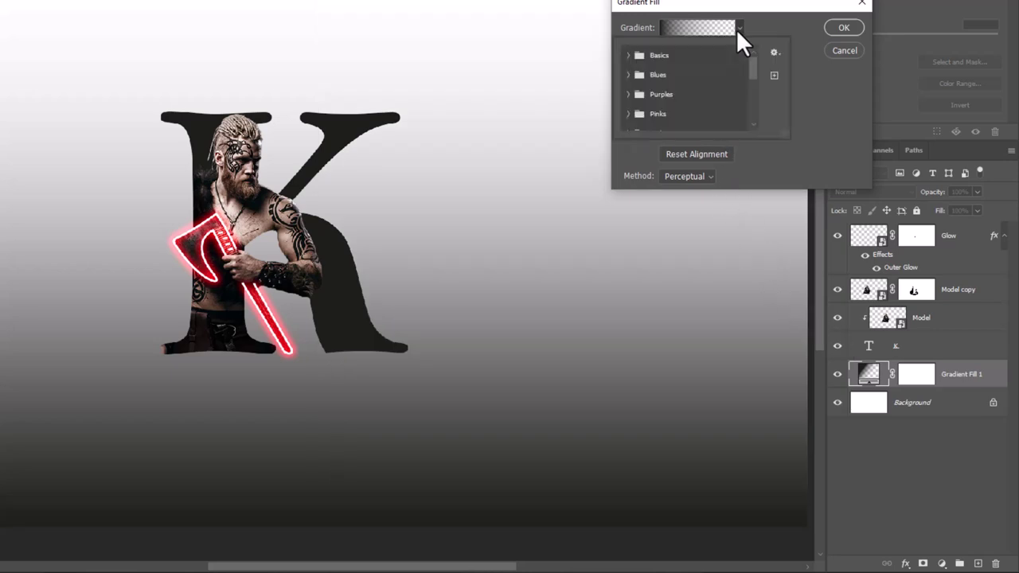
left_click(628, 55)
left_click(643, 76)
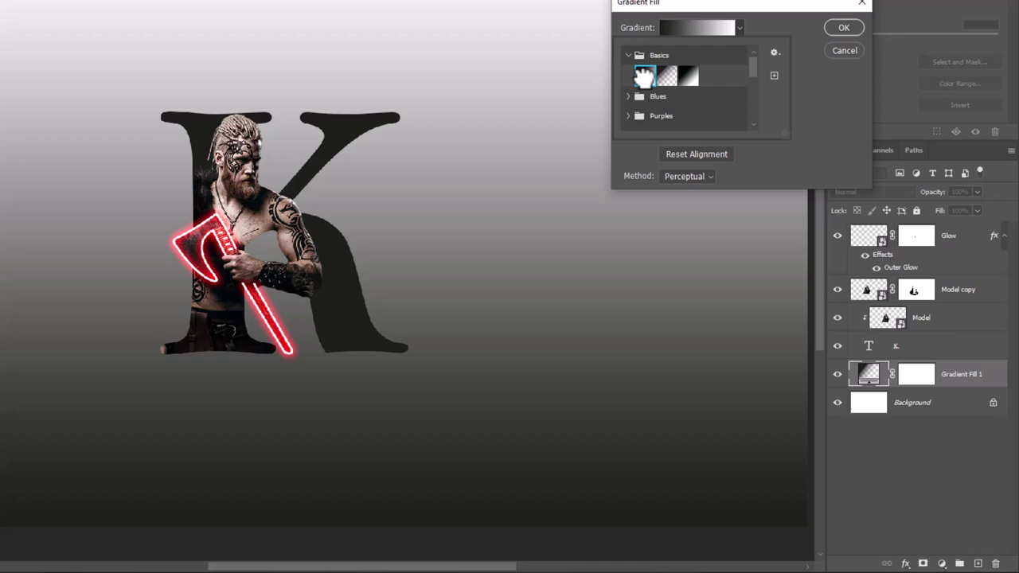
left_click(781, 57)
left_click(679, 49)
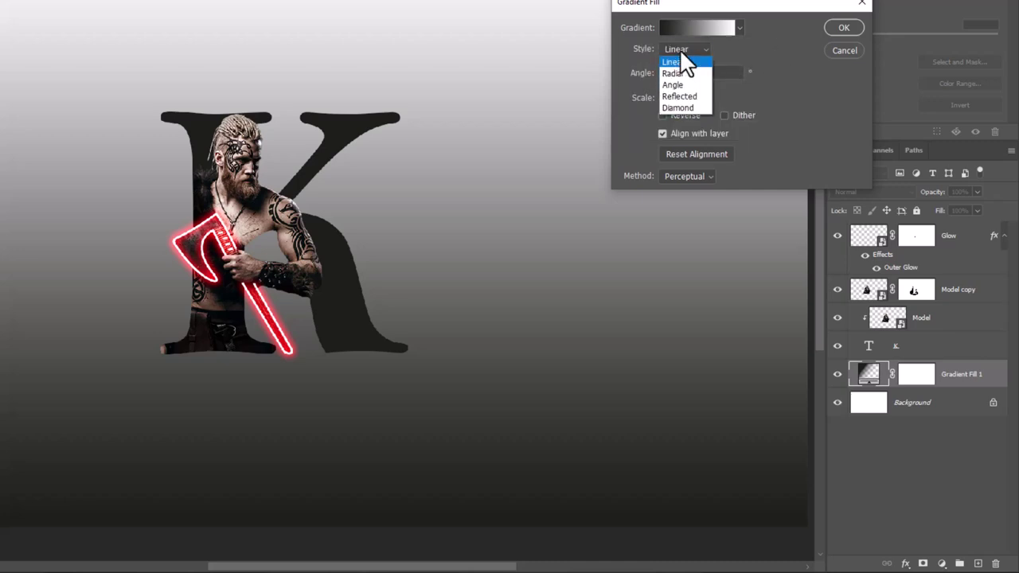
left_click(674, 69)
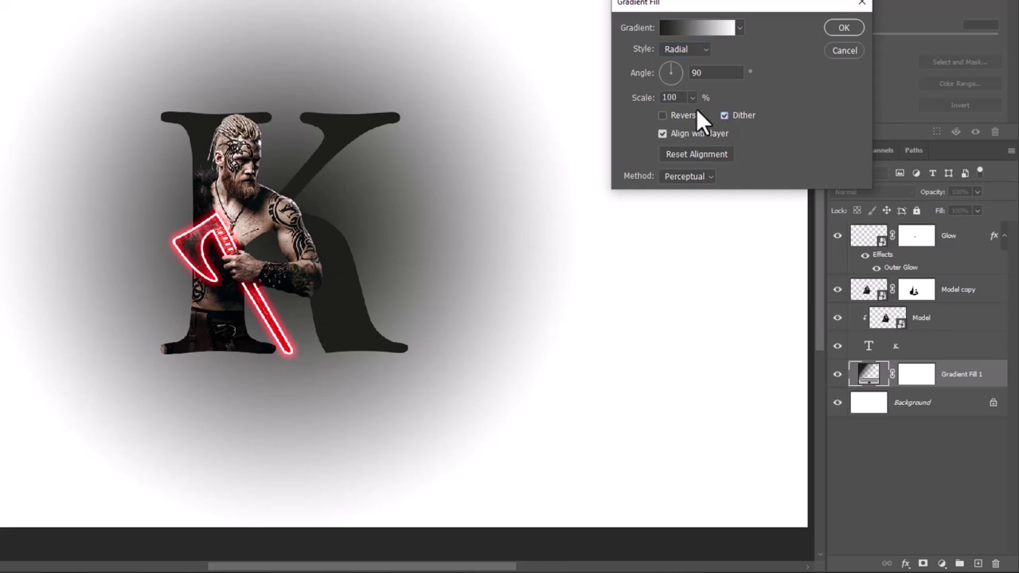
Set the gradient stops to #111111 and medium grey #636363, and scale it to about 223%.
left_click(690, 29)
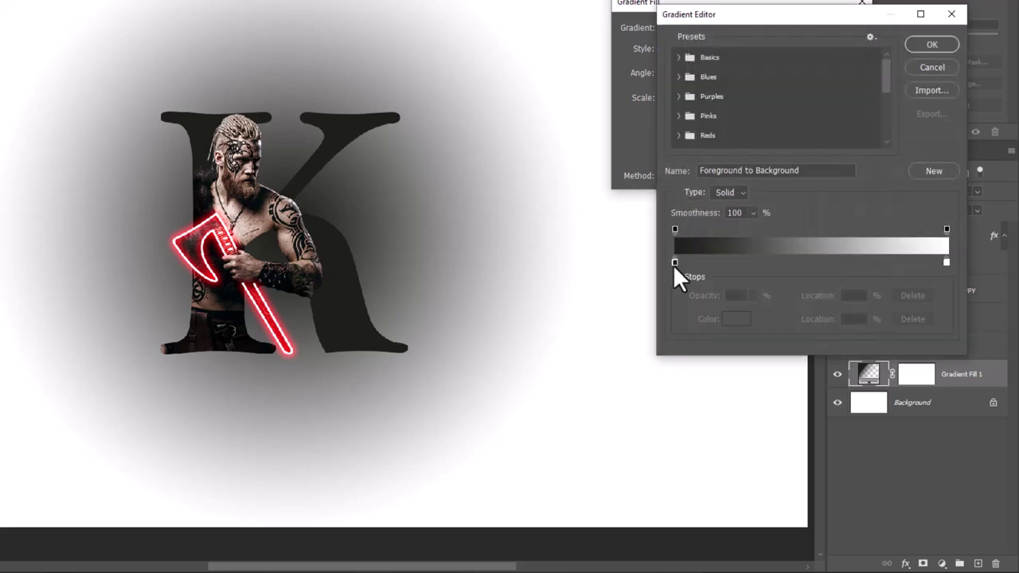
double_click(946, 262)
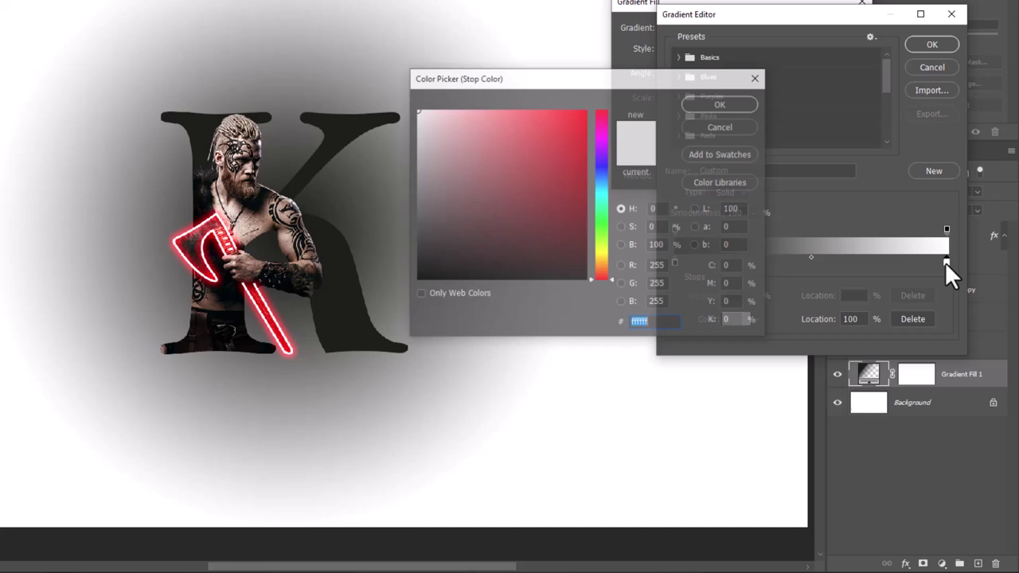
type("111111")
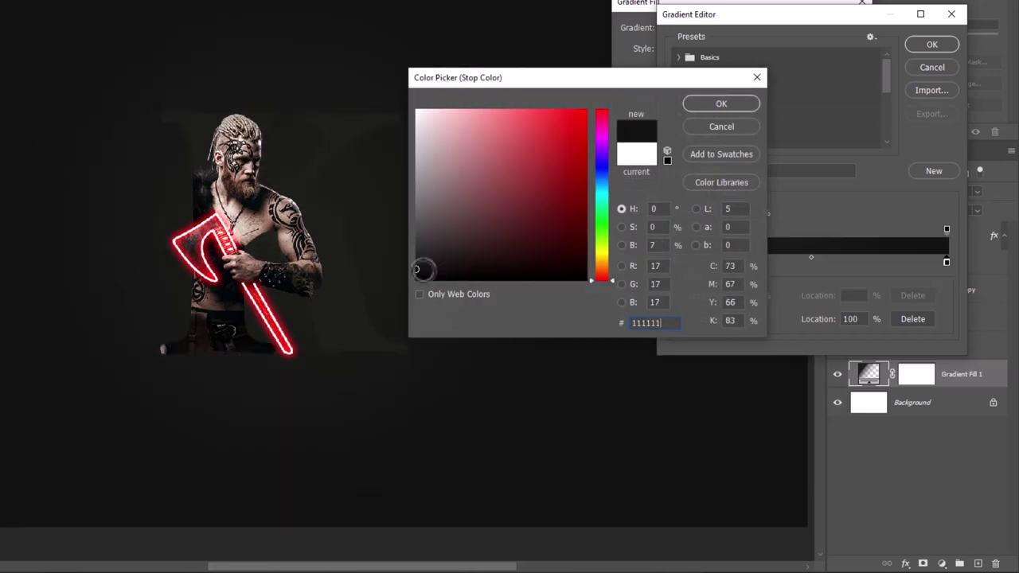
left_click(708, 105)
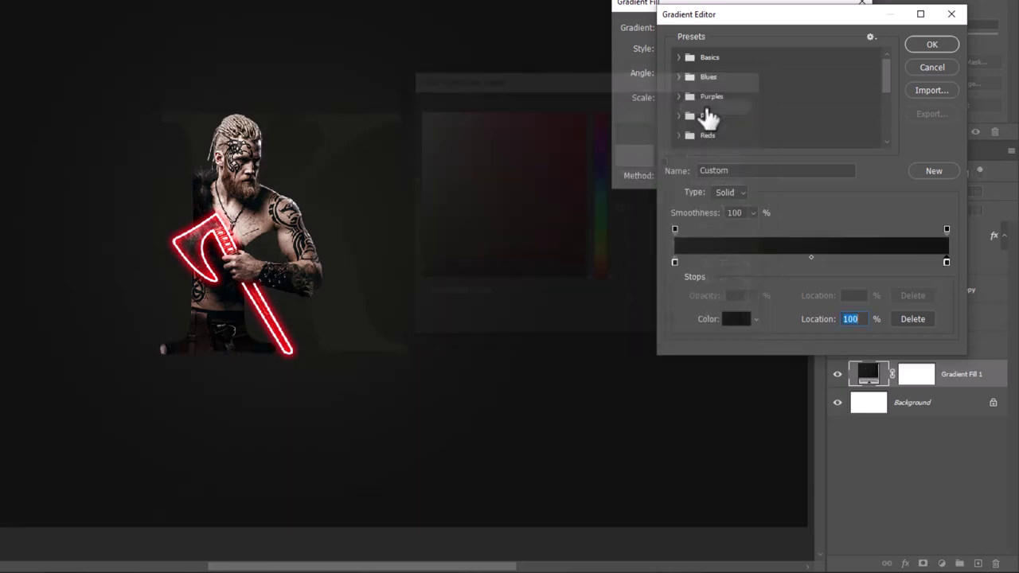
double_click(674, 262)
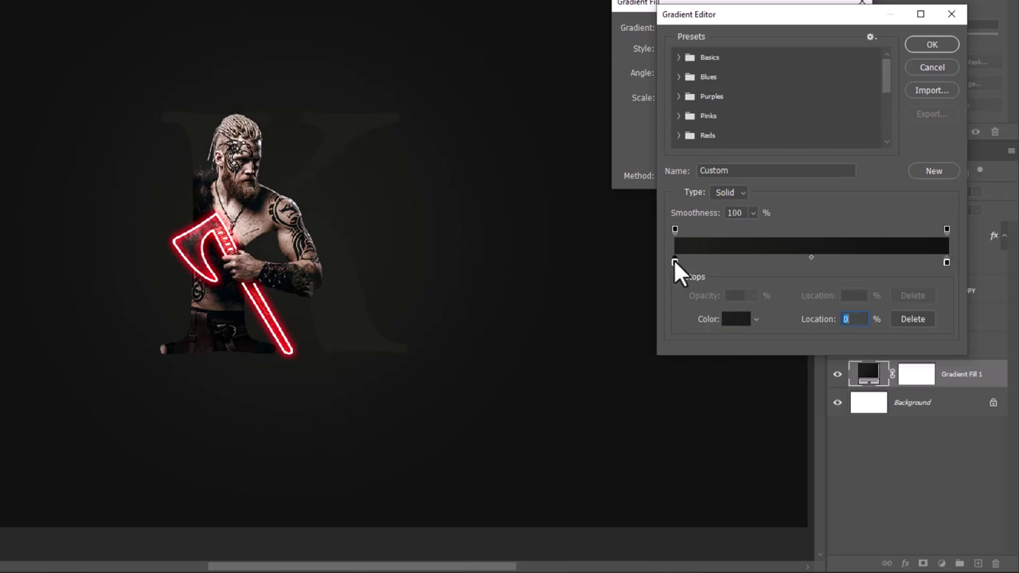
left_click_drag(465, 211, 398, 211)
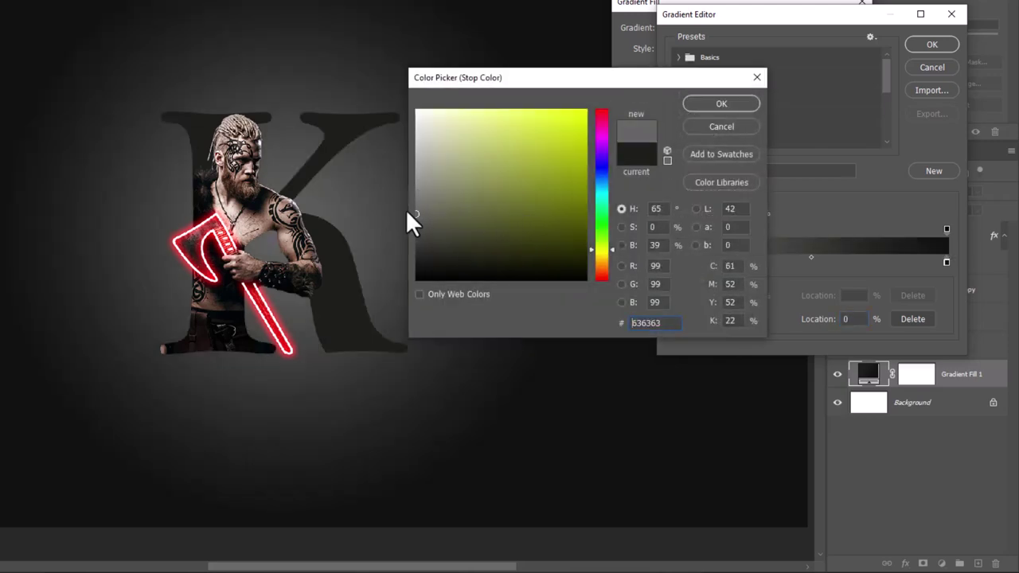
left_click(726, 103)
left_click(925, 43)
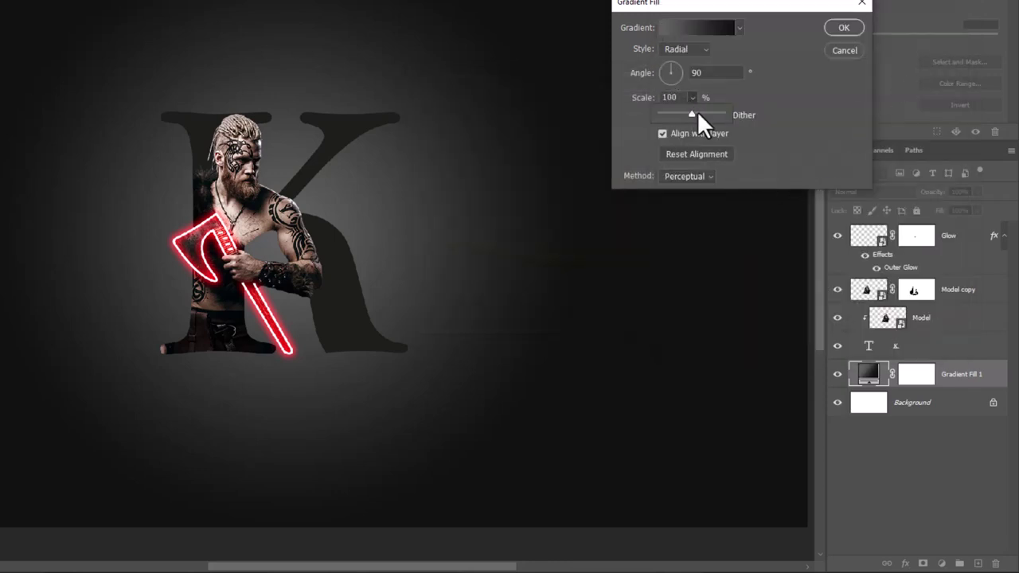
left_click_drag(698, 110, 700, 111)
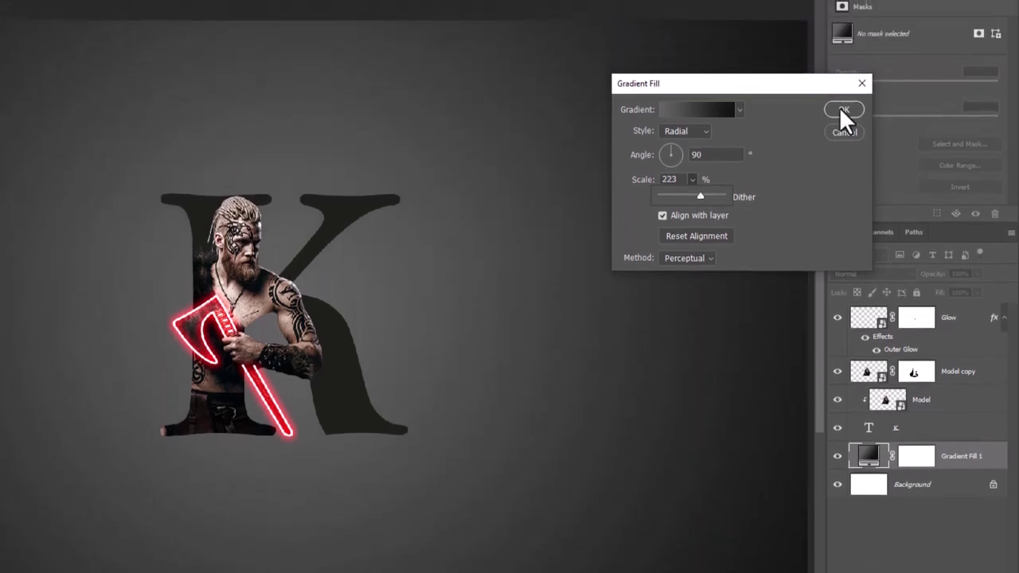
left_click(842, 91)
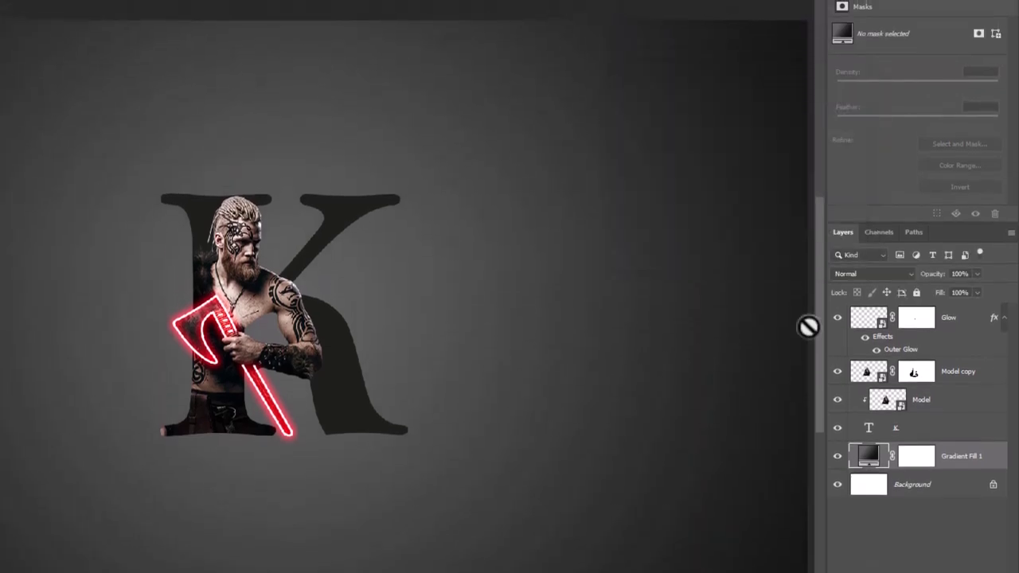
Add a 3 px outside Stroke in light grey #b4b4b4 to the K type layer.
right_click(960, 437)
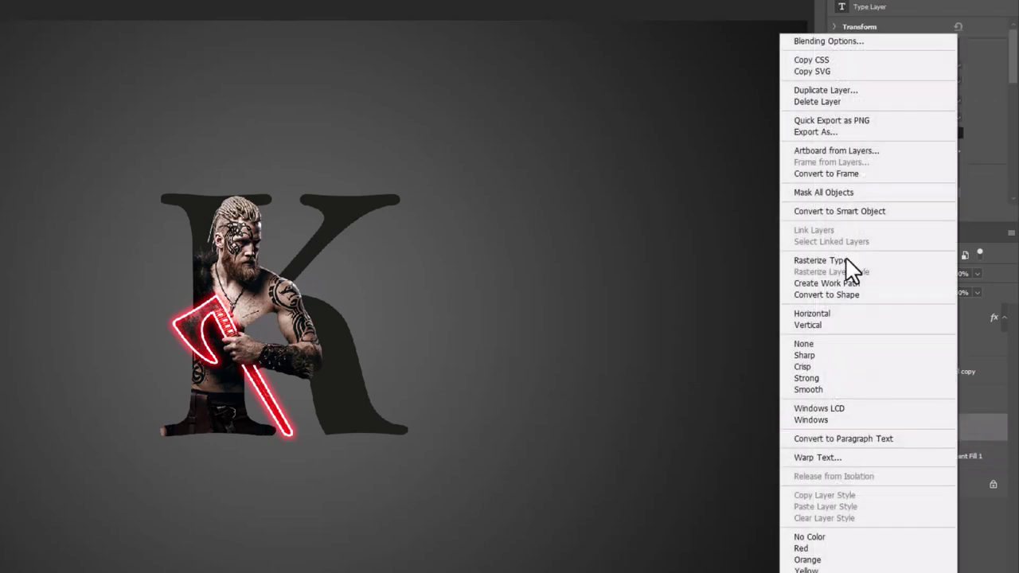
left_click(832, 39)
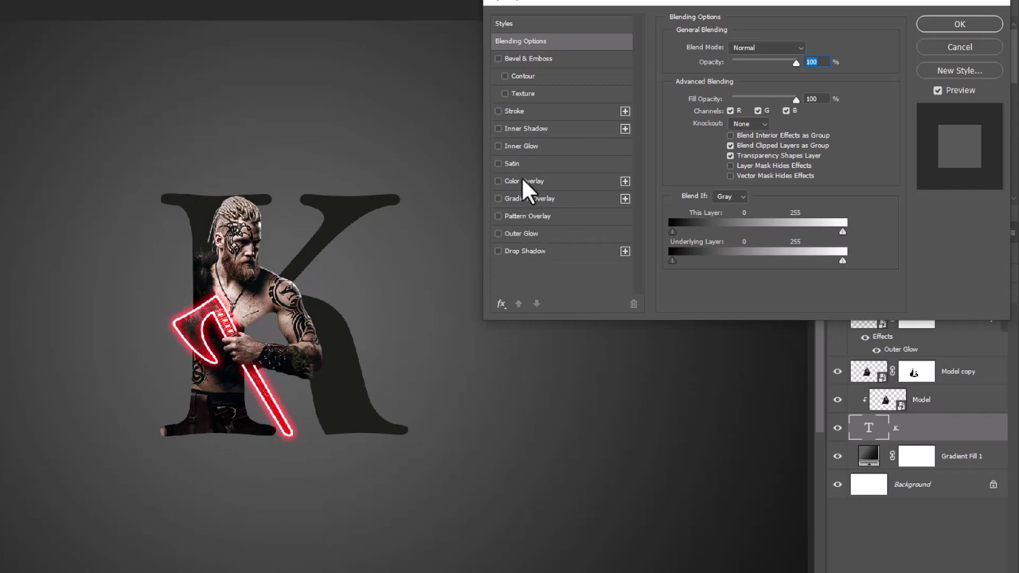
left_click(510, 112)
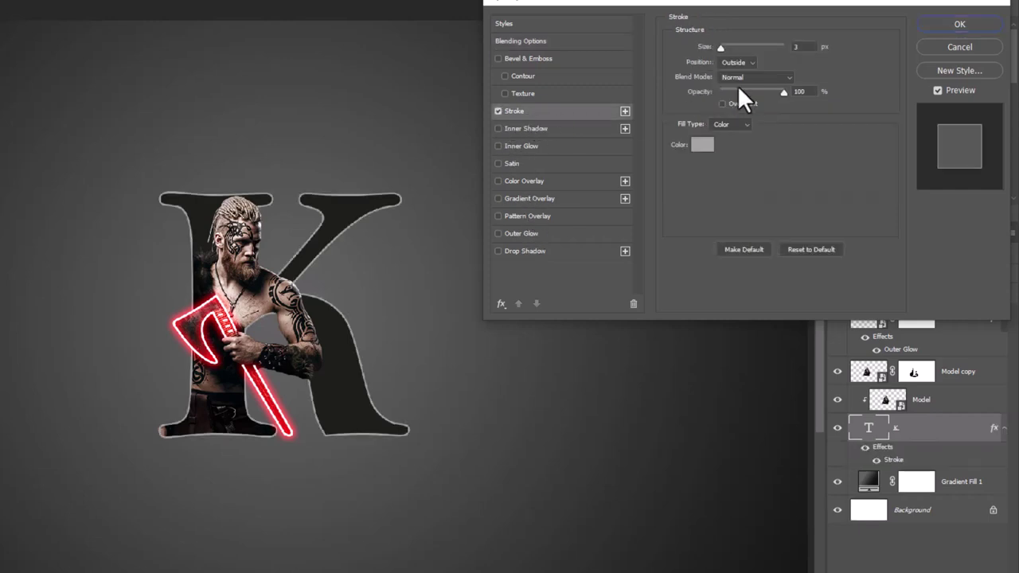
left_click(702, 144)
left_click(415, 241)
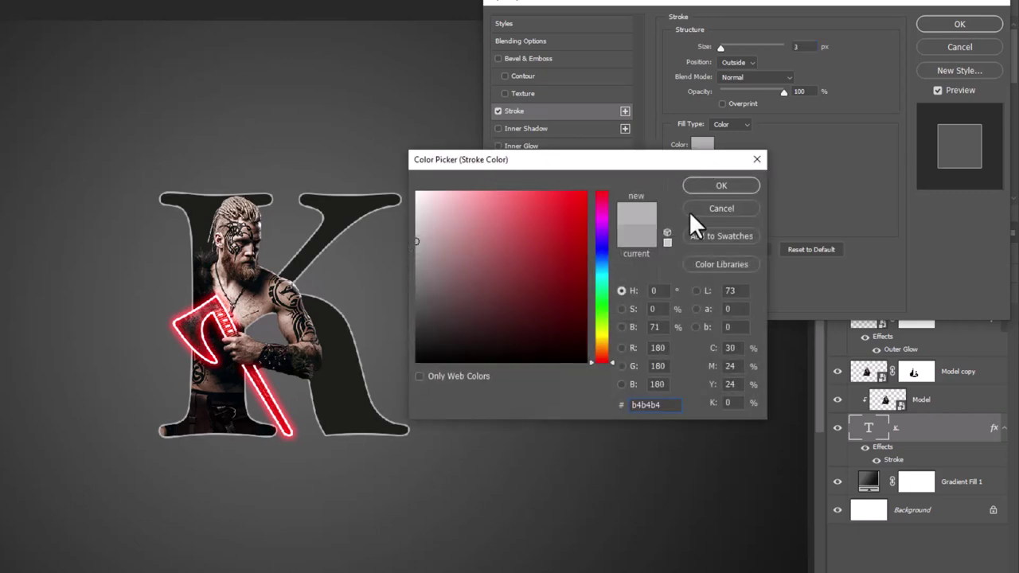
left_click(721, 187)
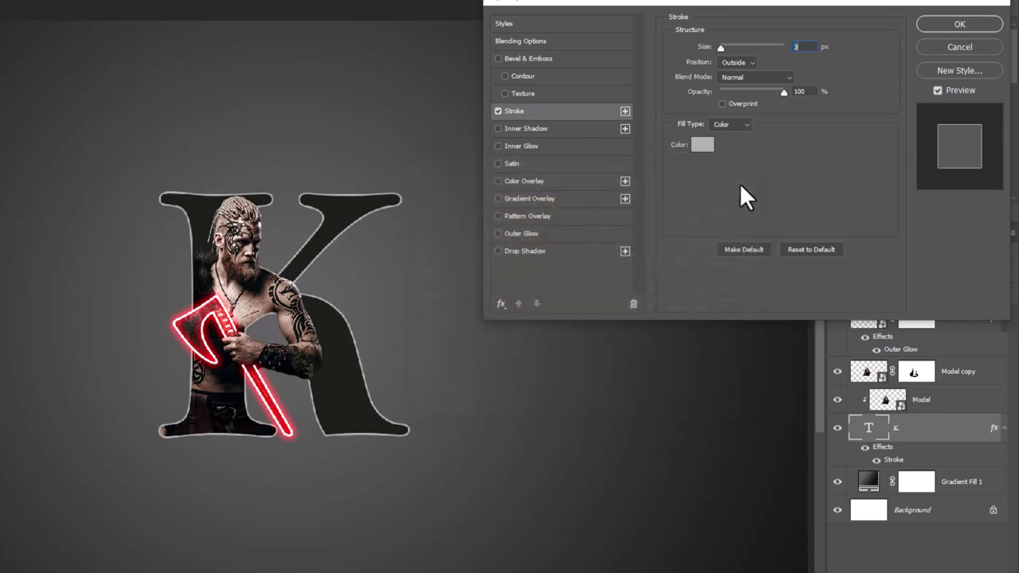
left_click(743, 61)
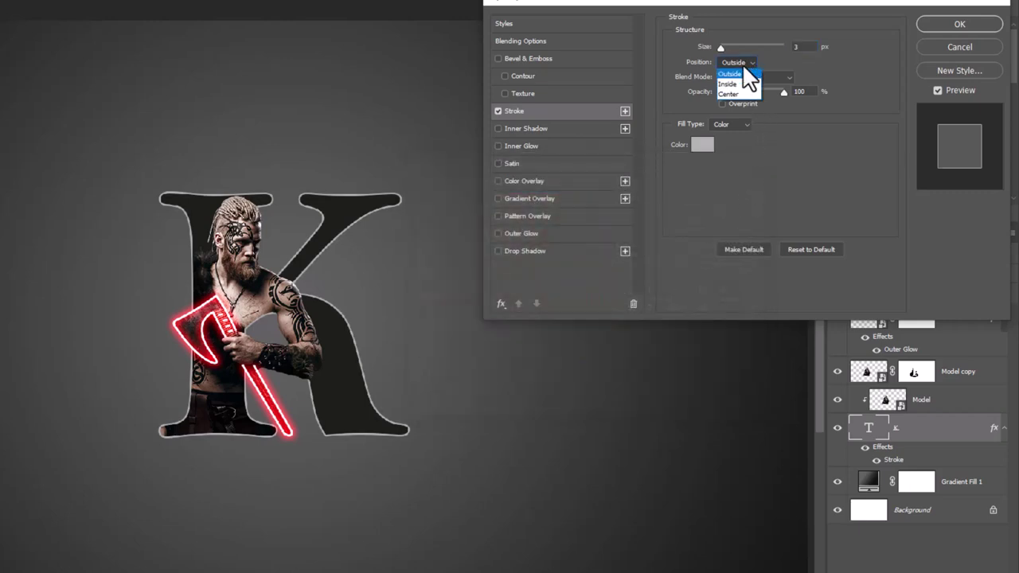
Add a Drop Shadow to the K: about 53% opacity, angle 33, distance 14 px, size 10 px.
left_click(534, 246)
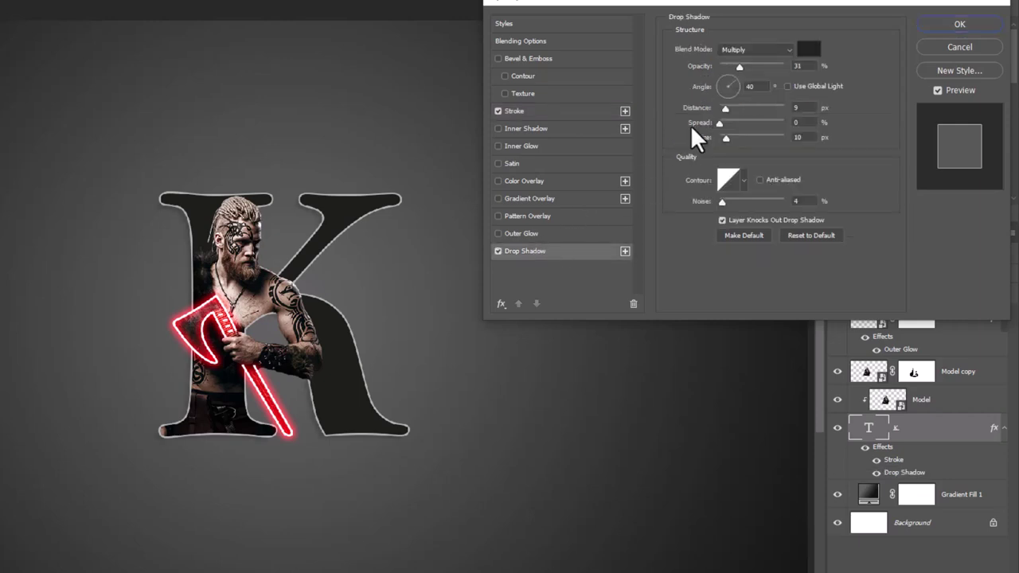
left_click_drag(743, 65, 753, 65)
mouse_move(296, 344)
left_mouse_down()
mouse_move(302, 364)
mouse_move(278, 340)
left_mouse_up()
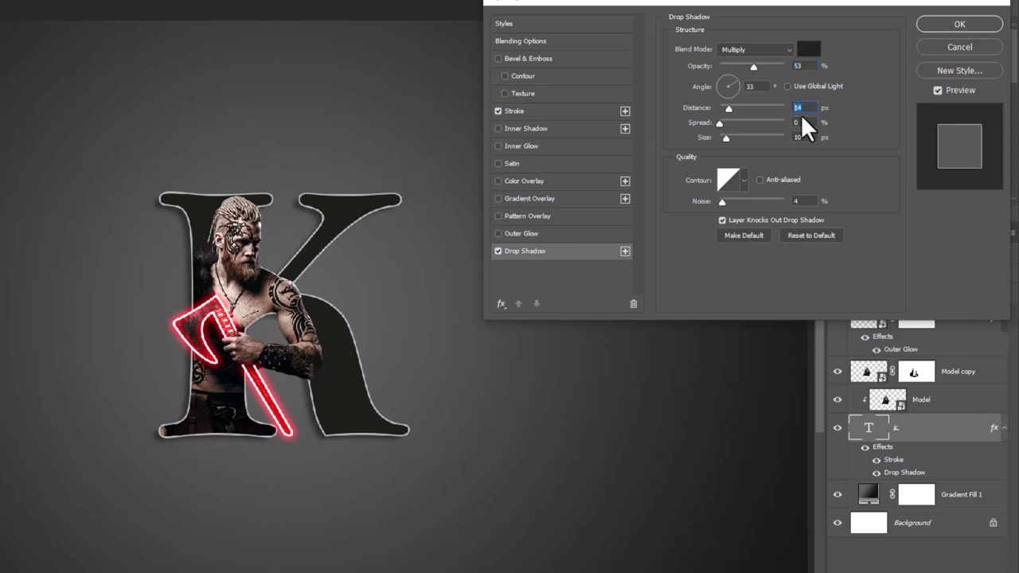
left_click(799, 122)
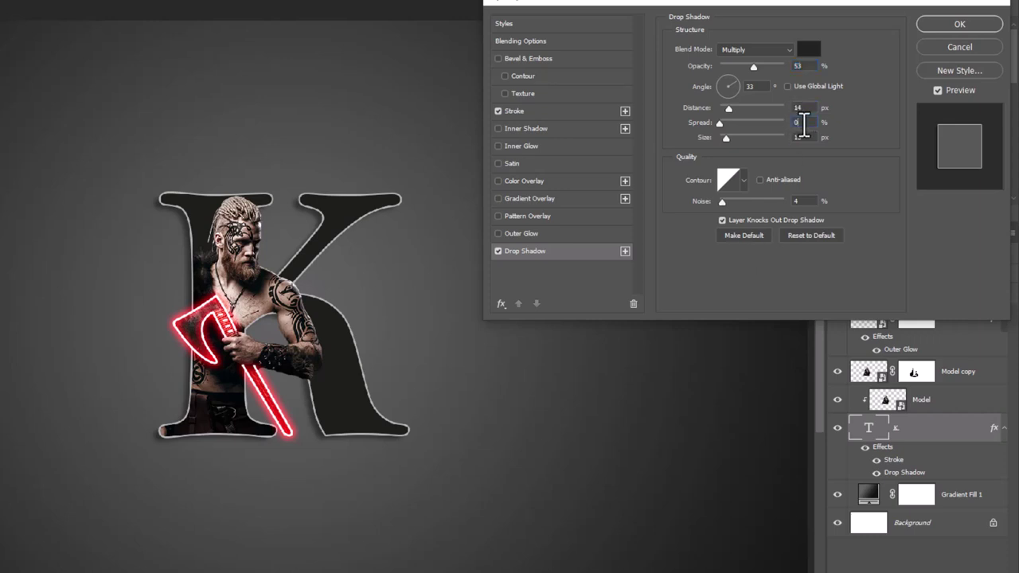
left_click(958, 24)
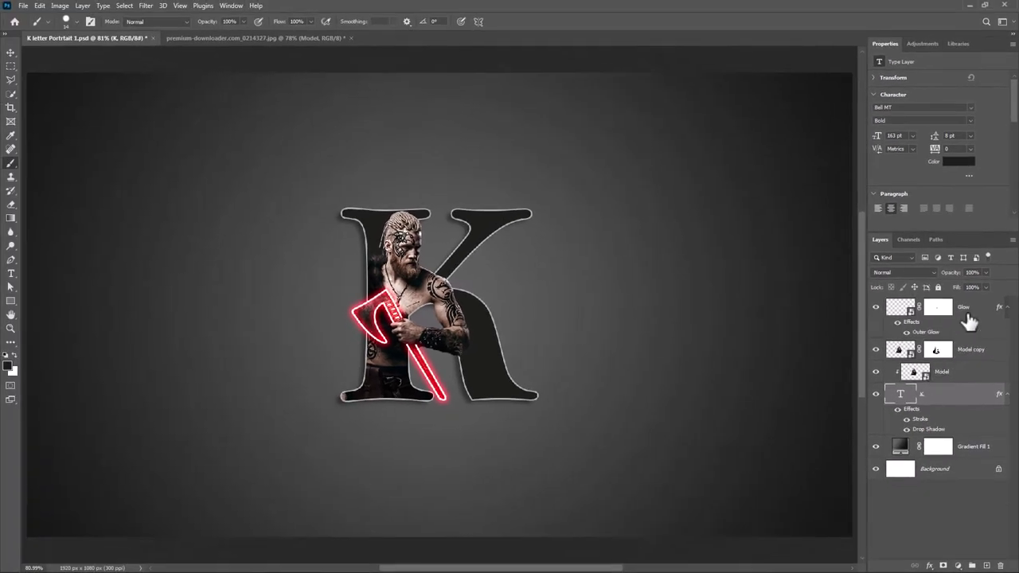
Select the Glow layer so the LETTER and PORTRAIT caption text lands above it.
left_click(965, 317)
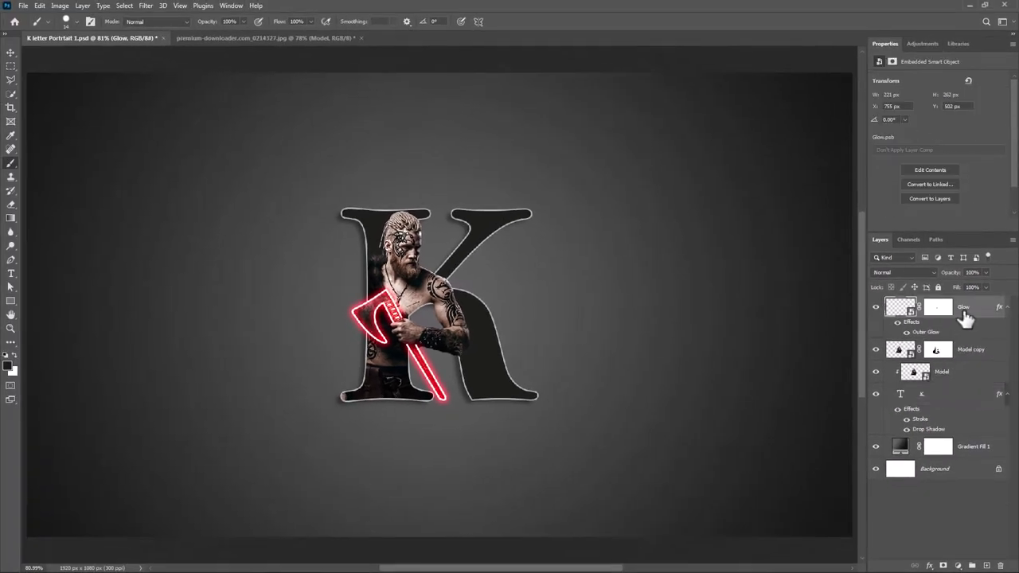